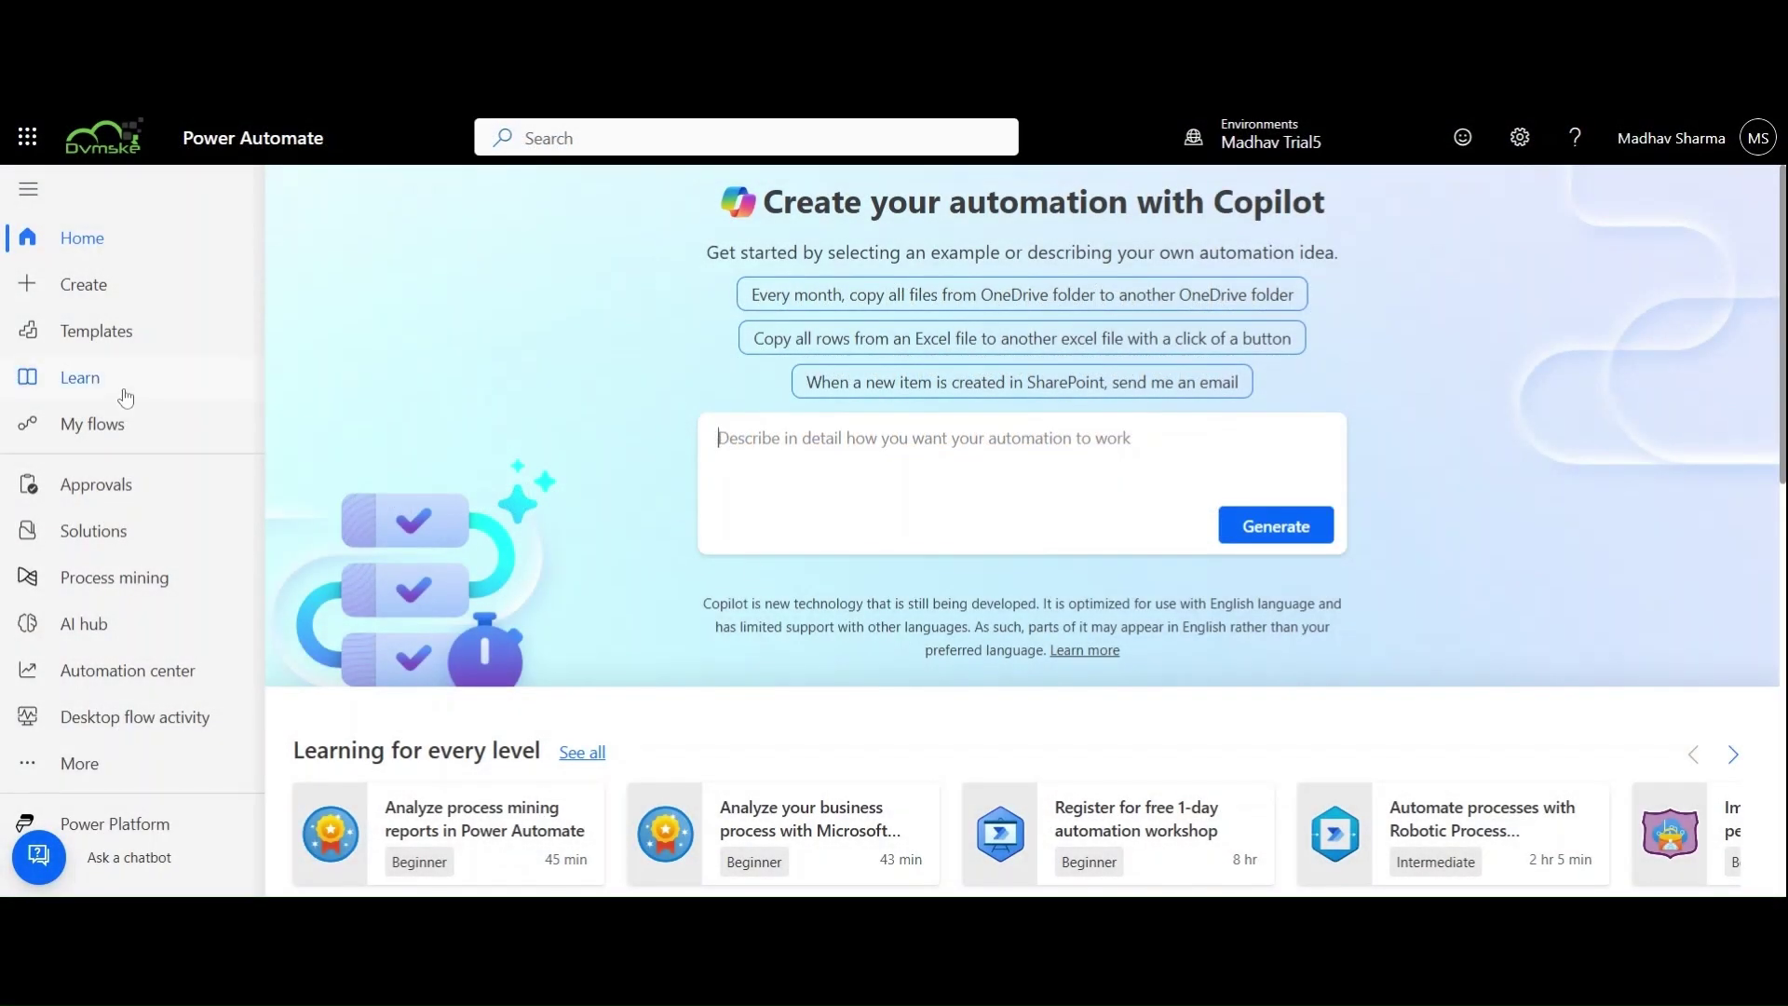
# Open Test Flow in the designer and bring up the Send an email (V2) body for editing.
pyautogui.click(117, 427)
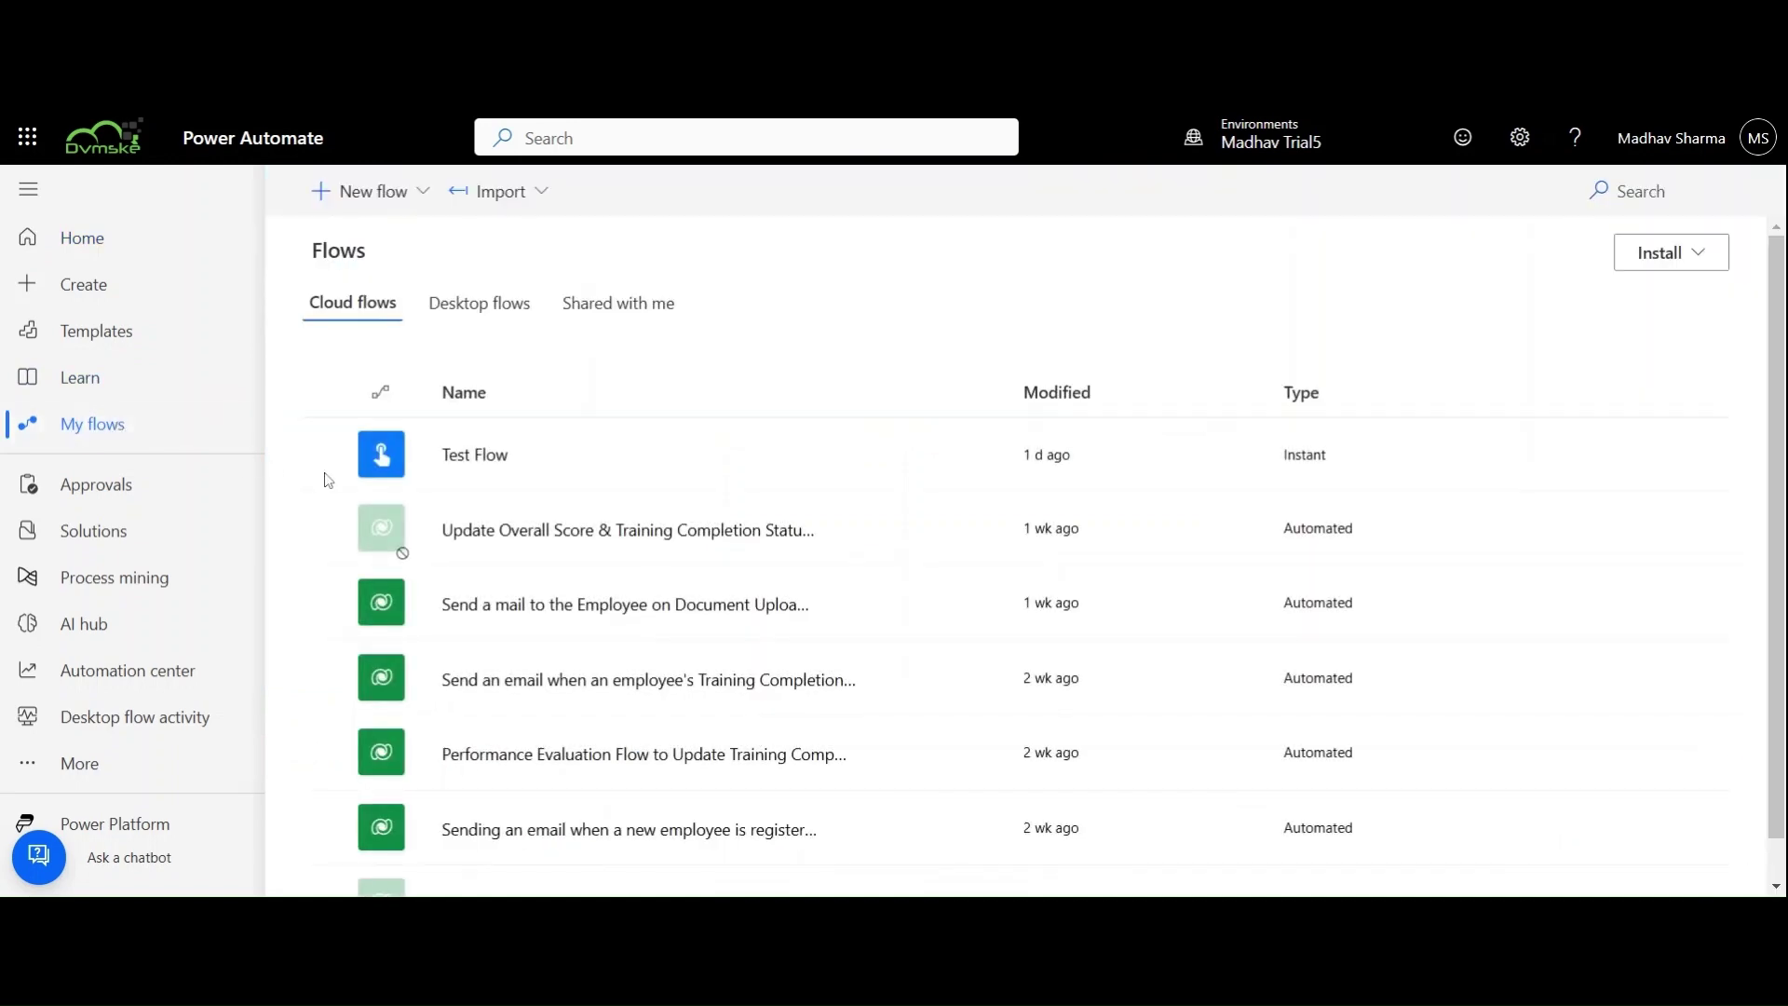
pyautogui.click(476, 473)
pyautogui.click(475, 473)
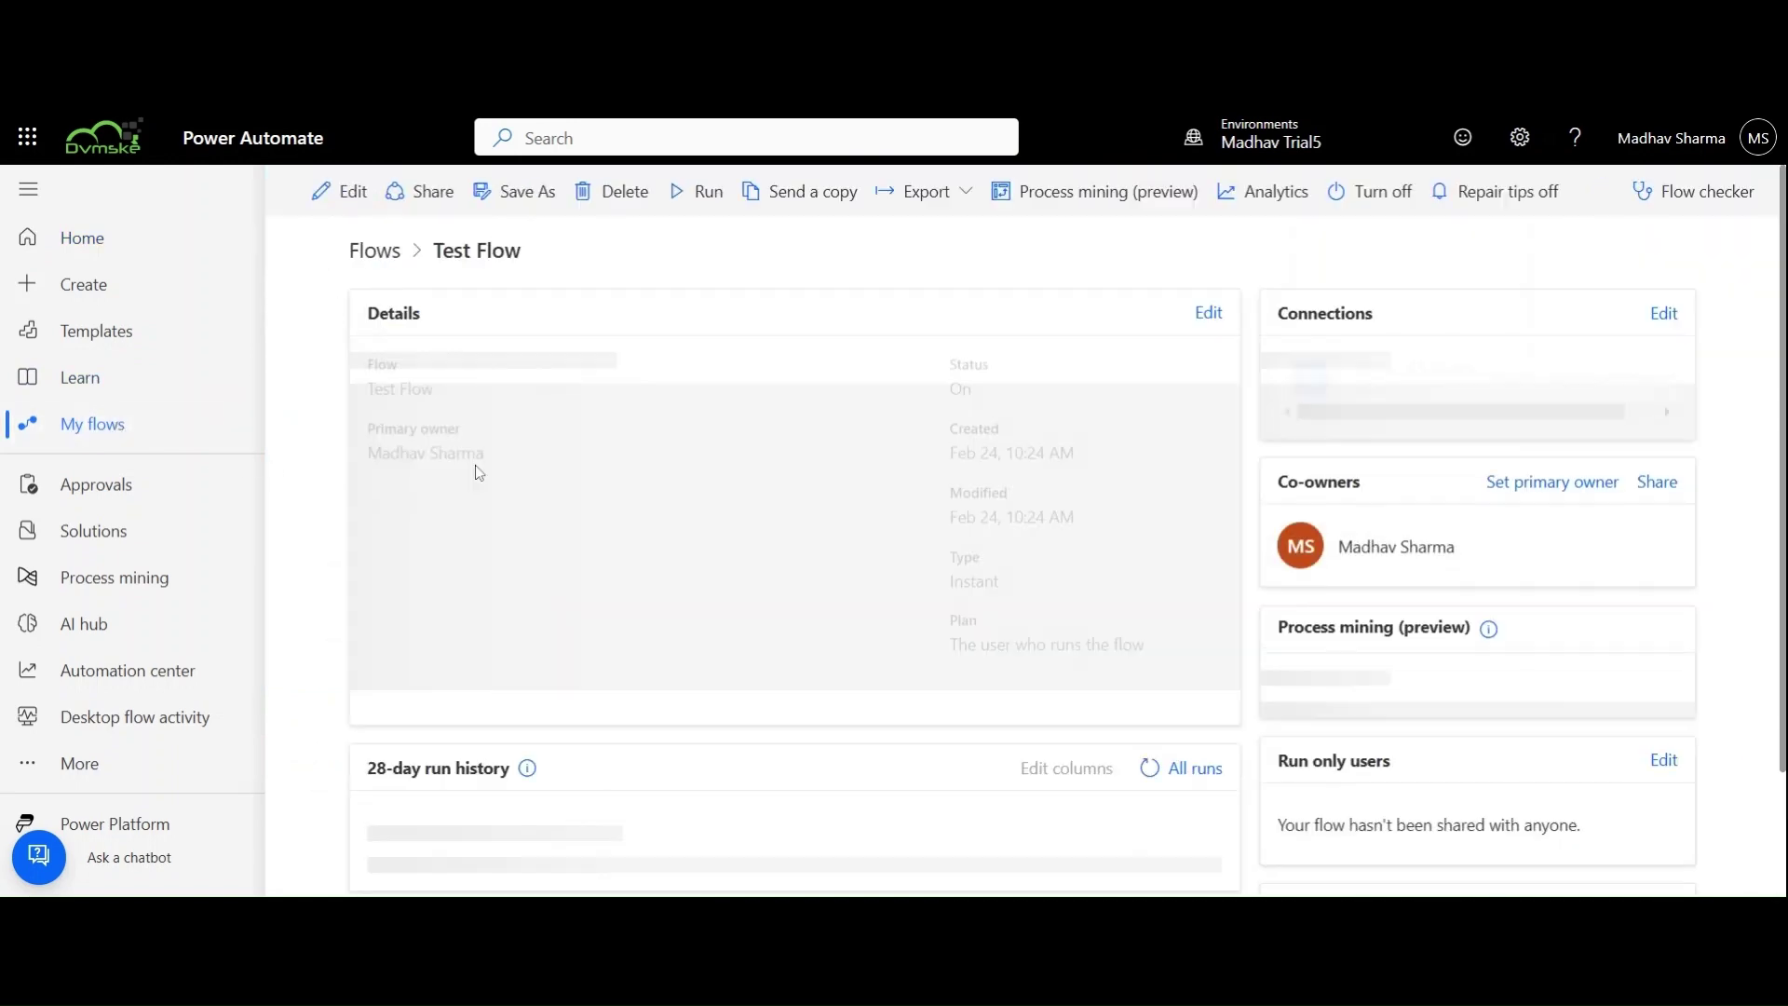
pyautogui.click(343, 207)
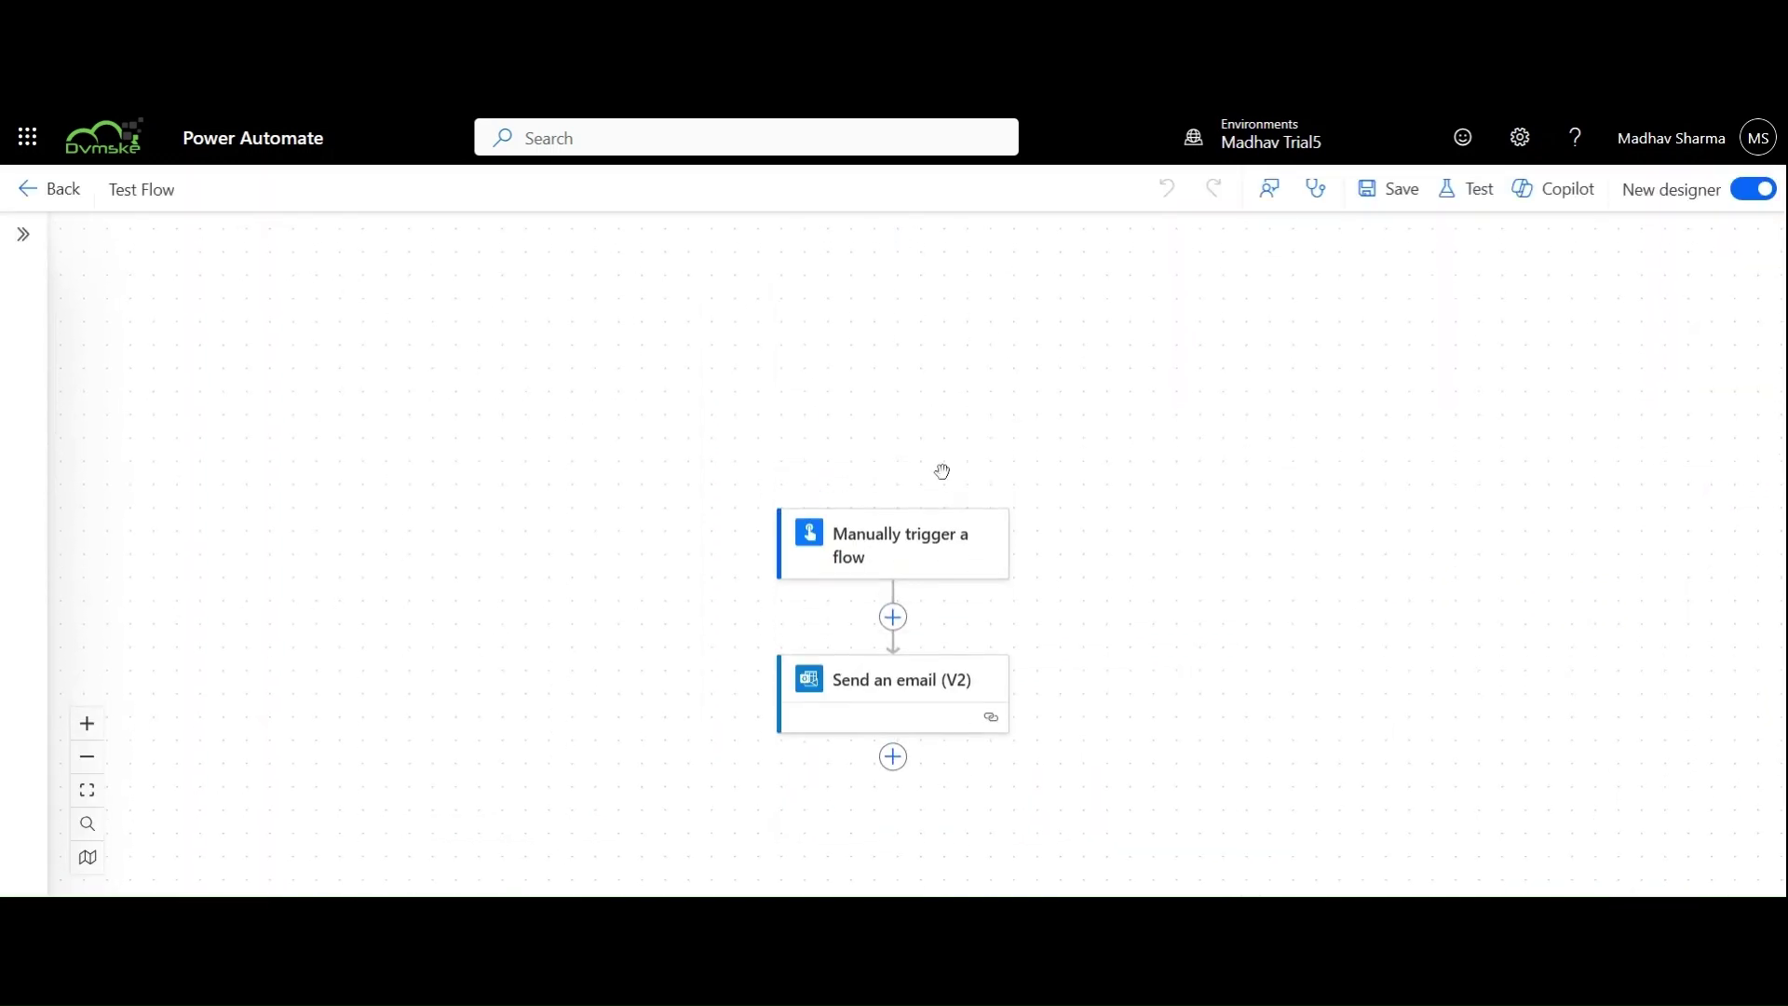
pyautogui.click(875, 698)
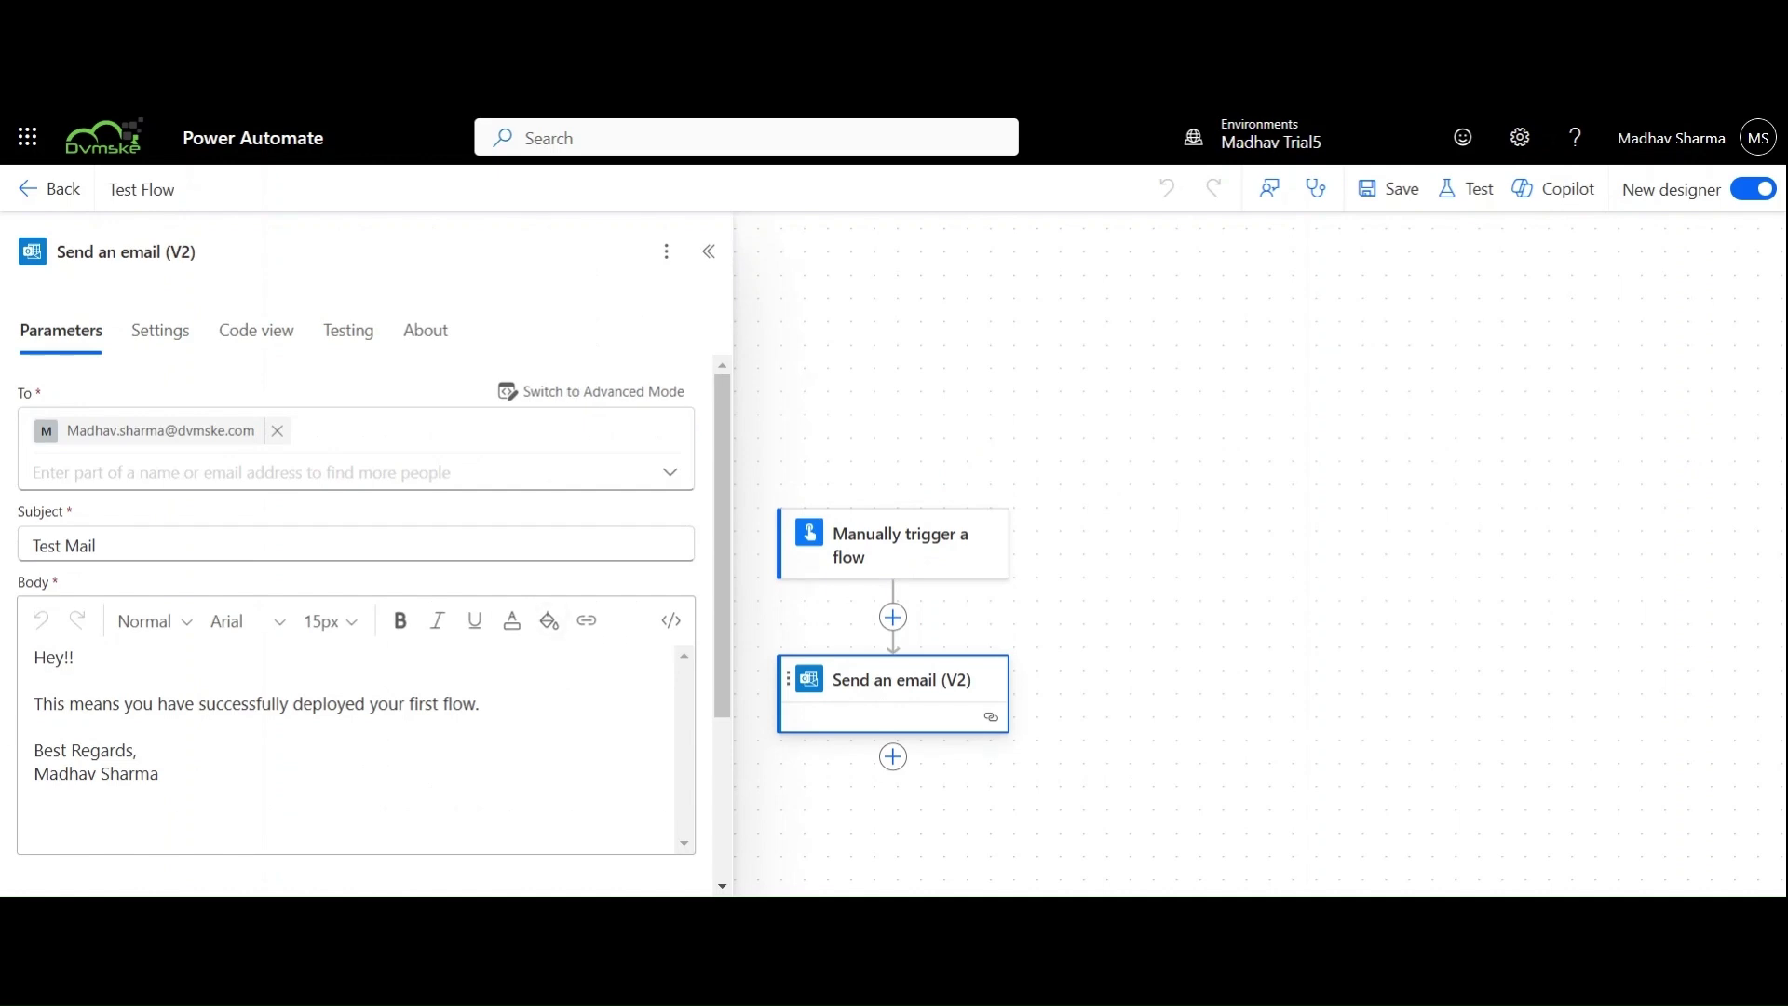
pyautogui.click(481, 702)
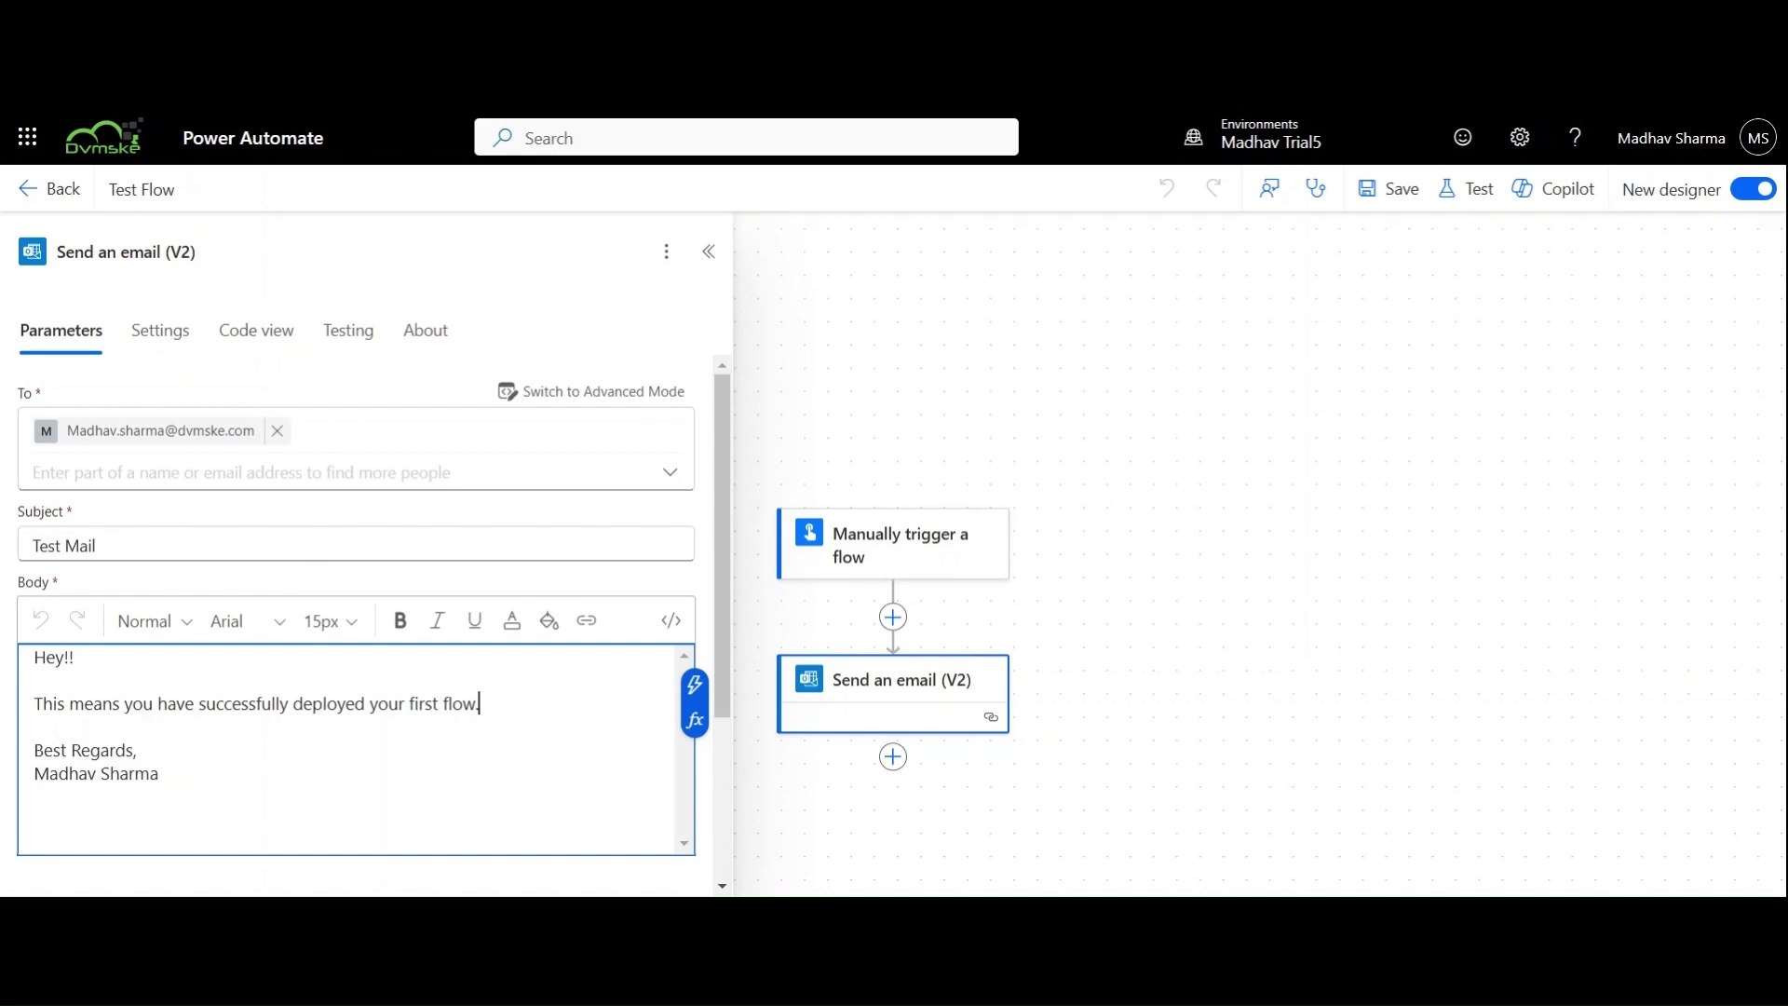
# Add a Text input to the Manually trigger a flow trigger.
pyautogui.click(1034, 587)
pyautogui.click(901, 565)
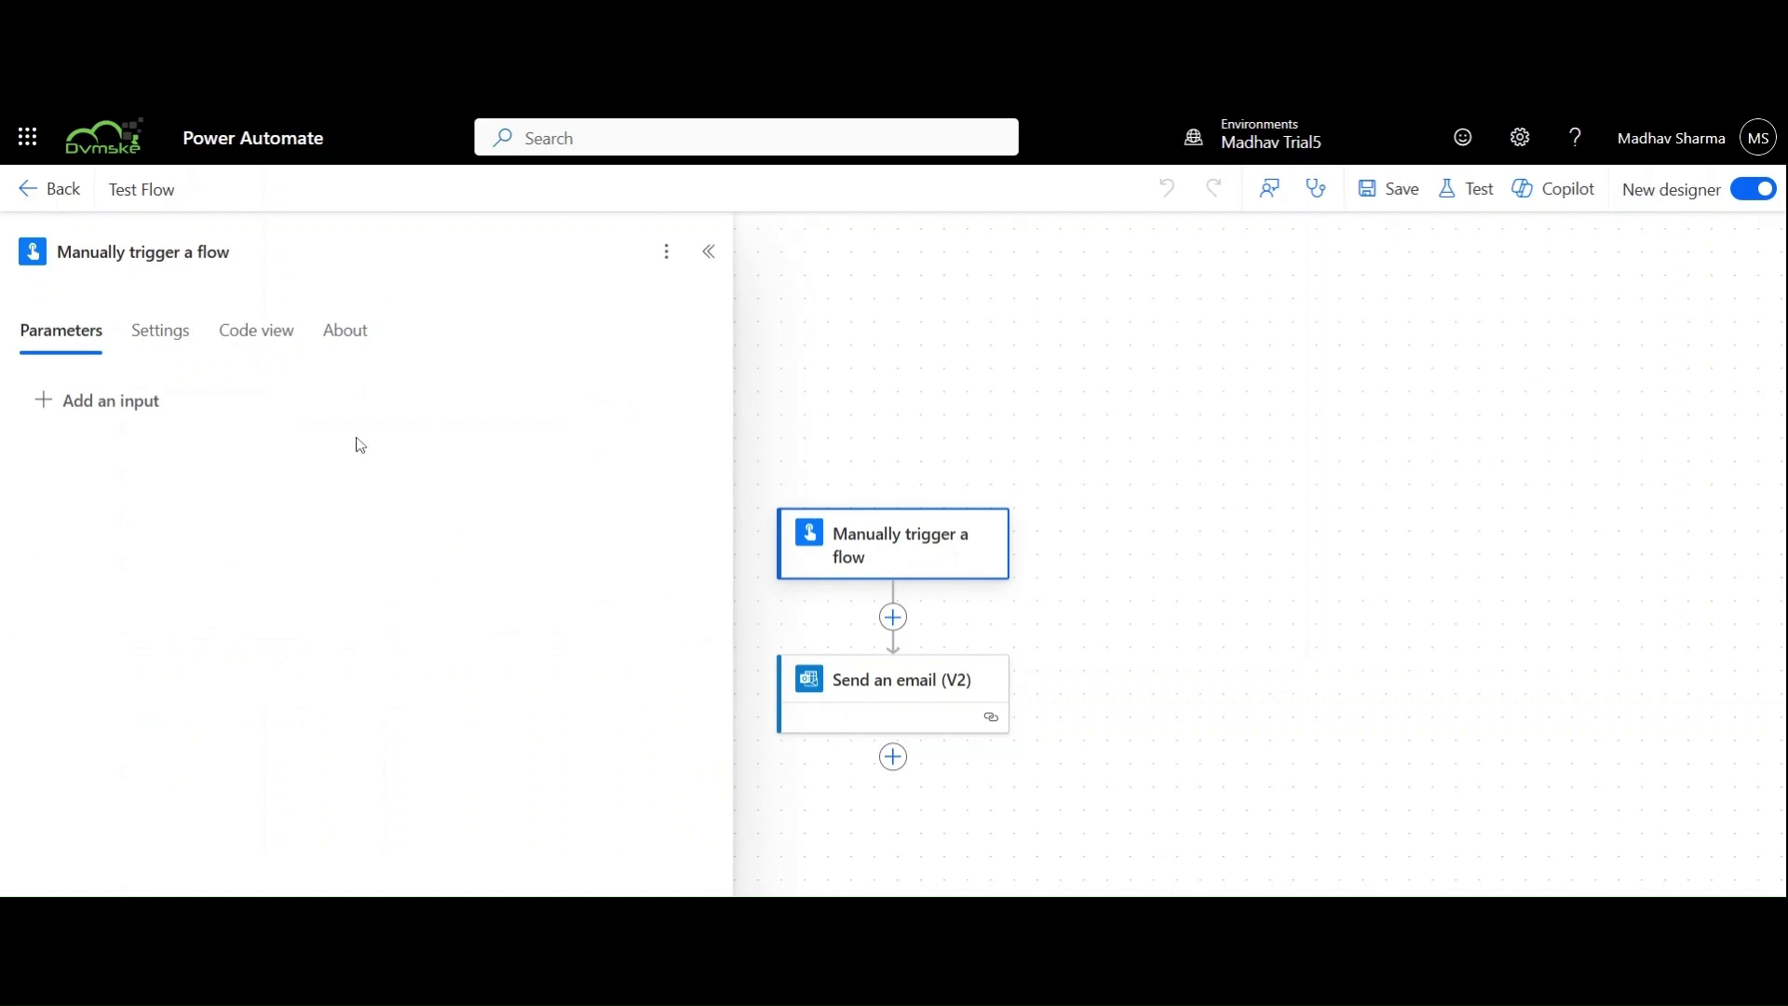
pyautogui.click(71, 416)
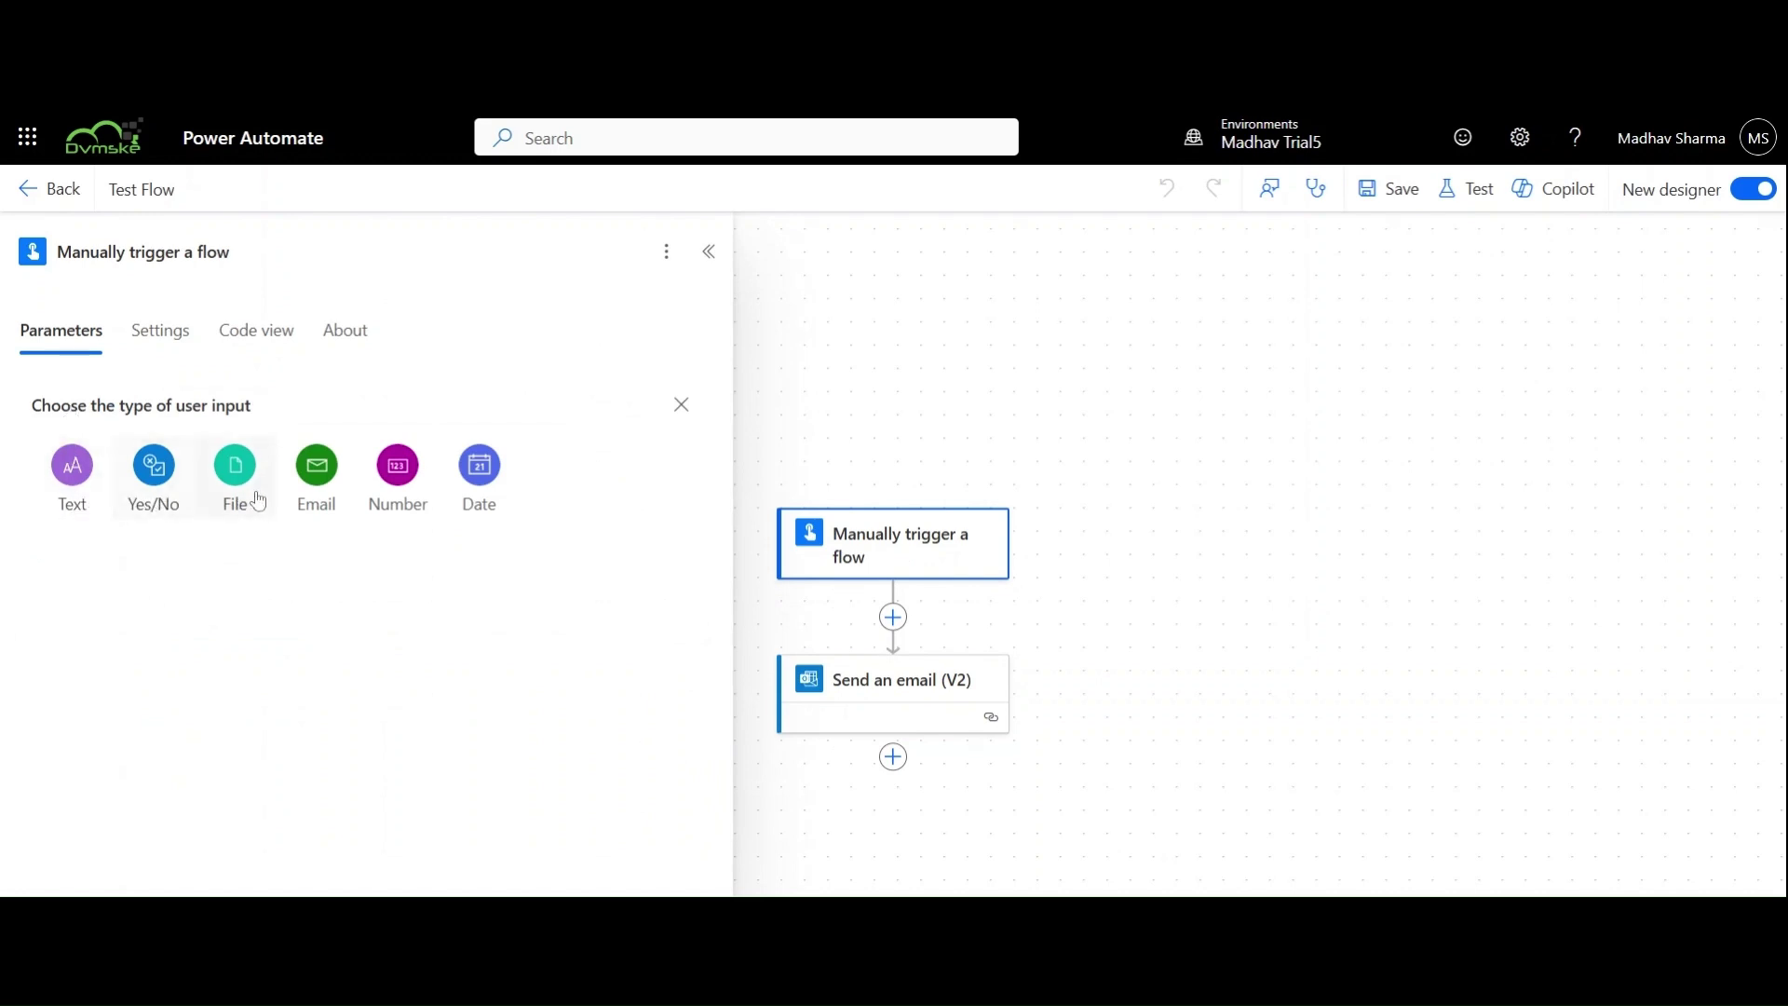
pyautogui.click(901, 565)
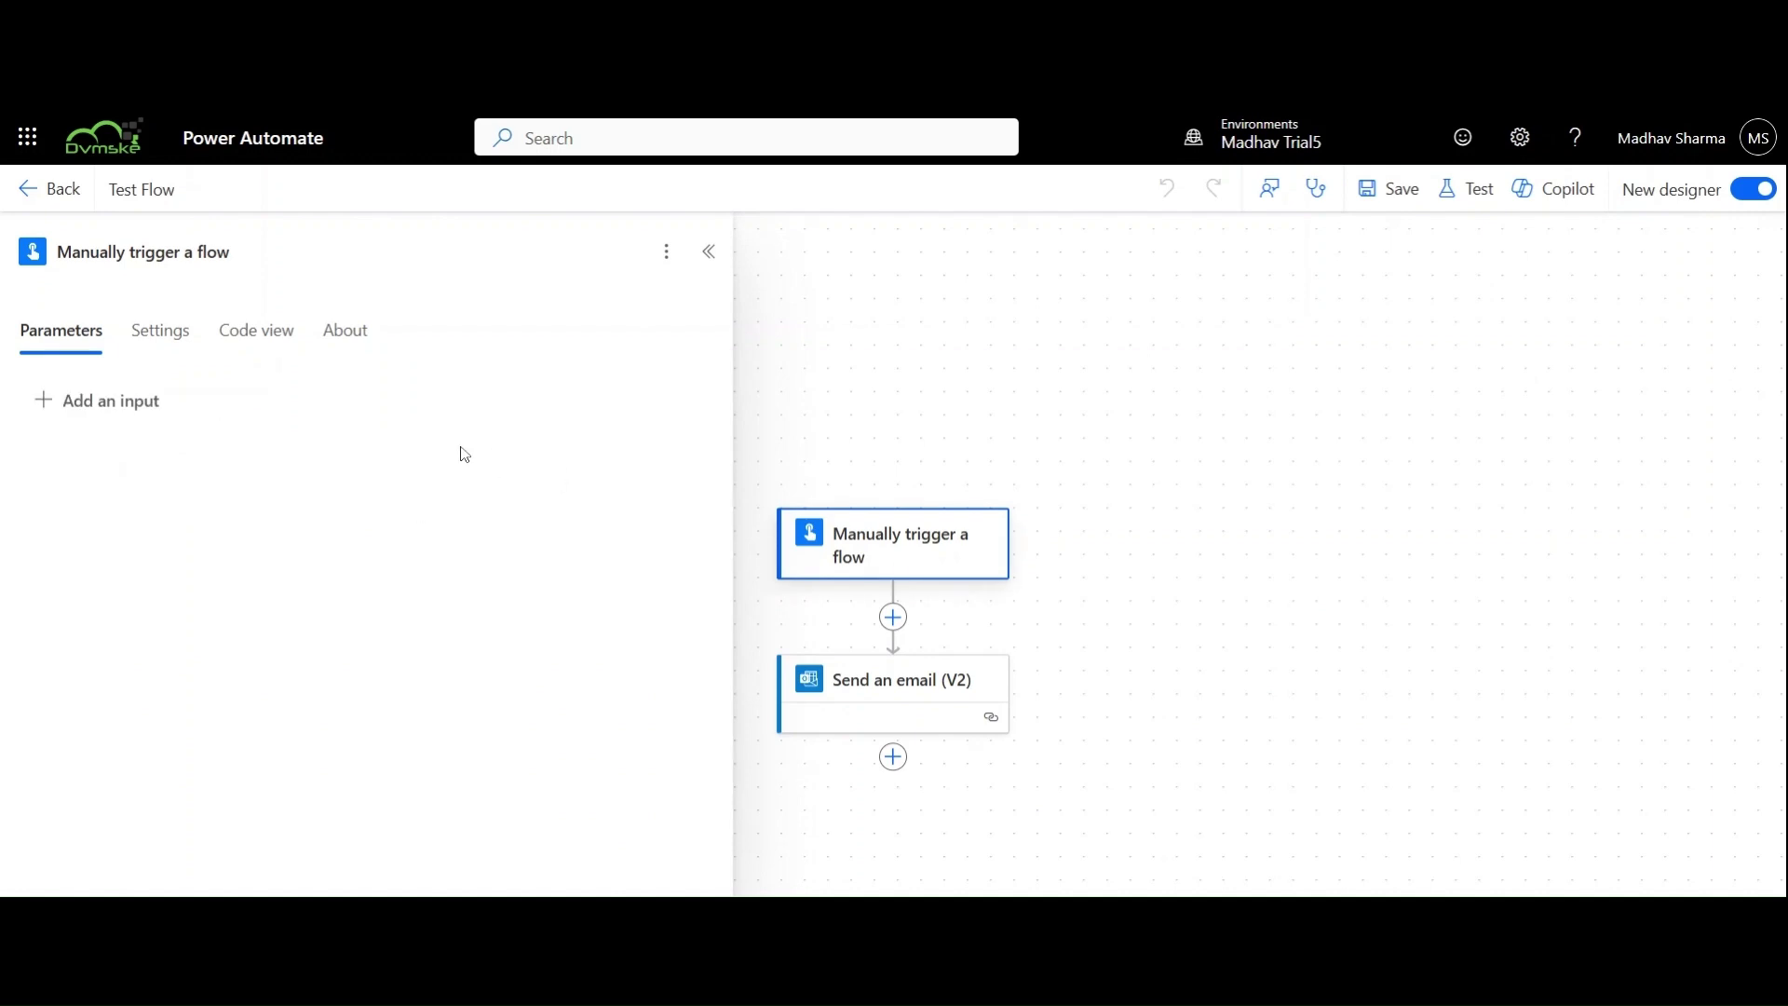
pyautogui.click(71, 413)
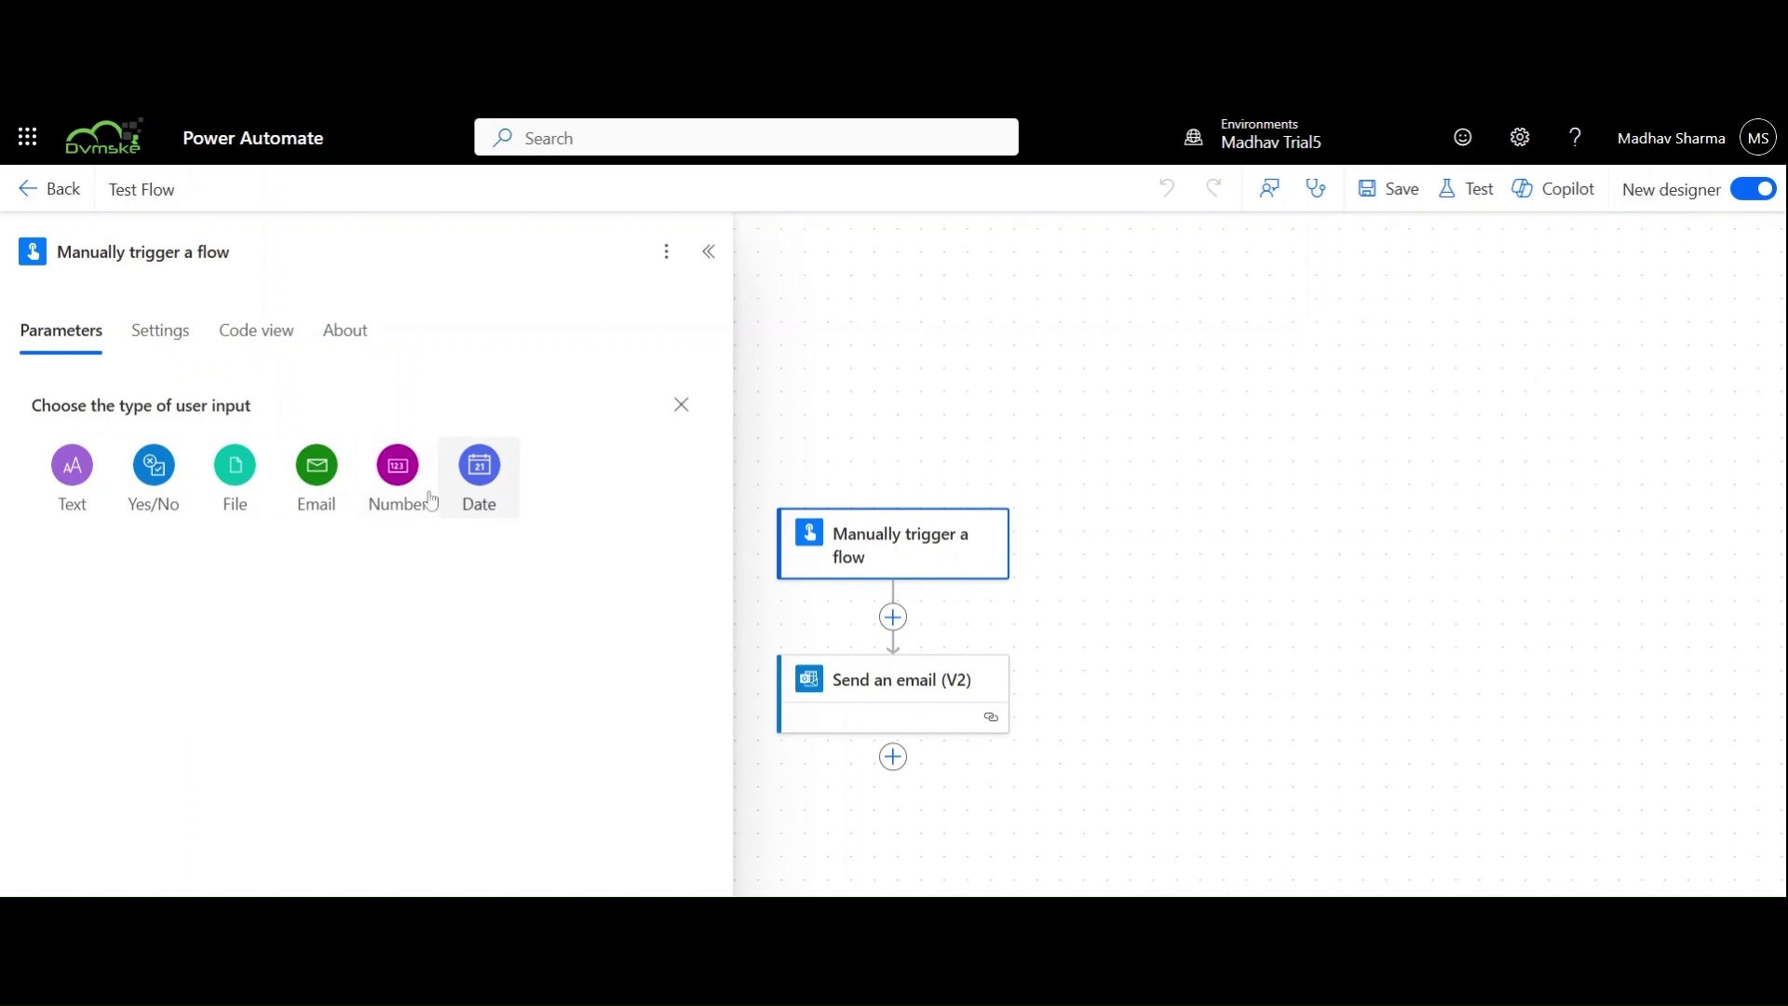
pyautogui.click(72, 470)
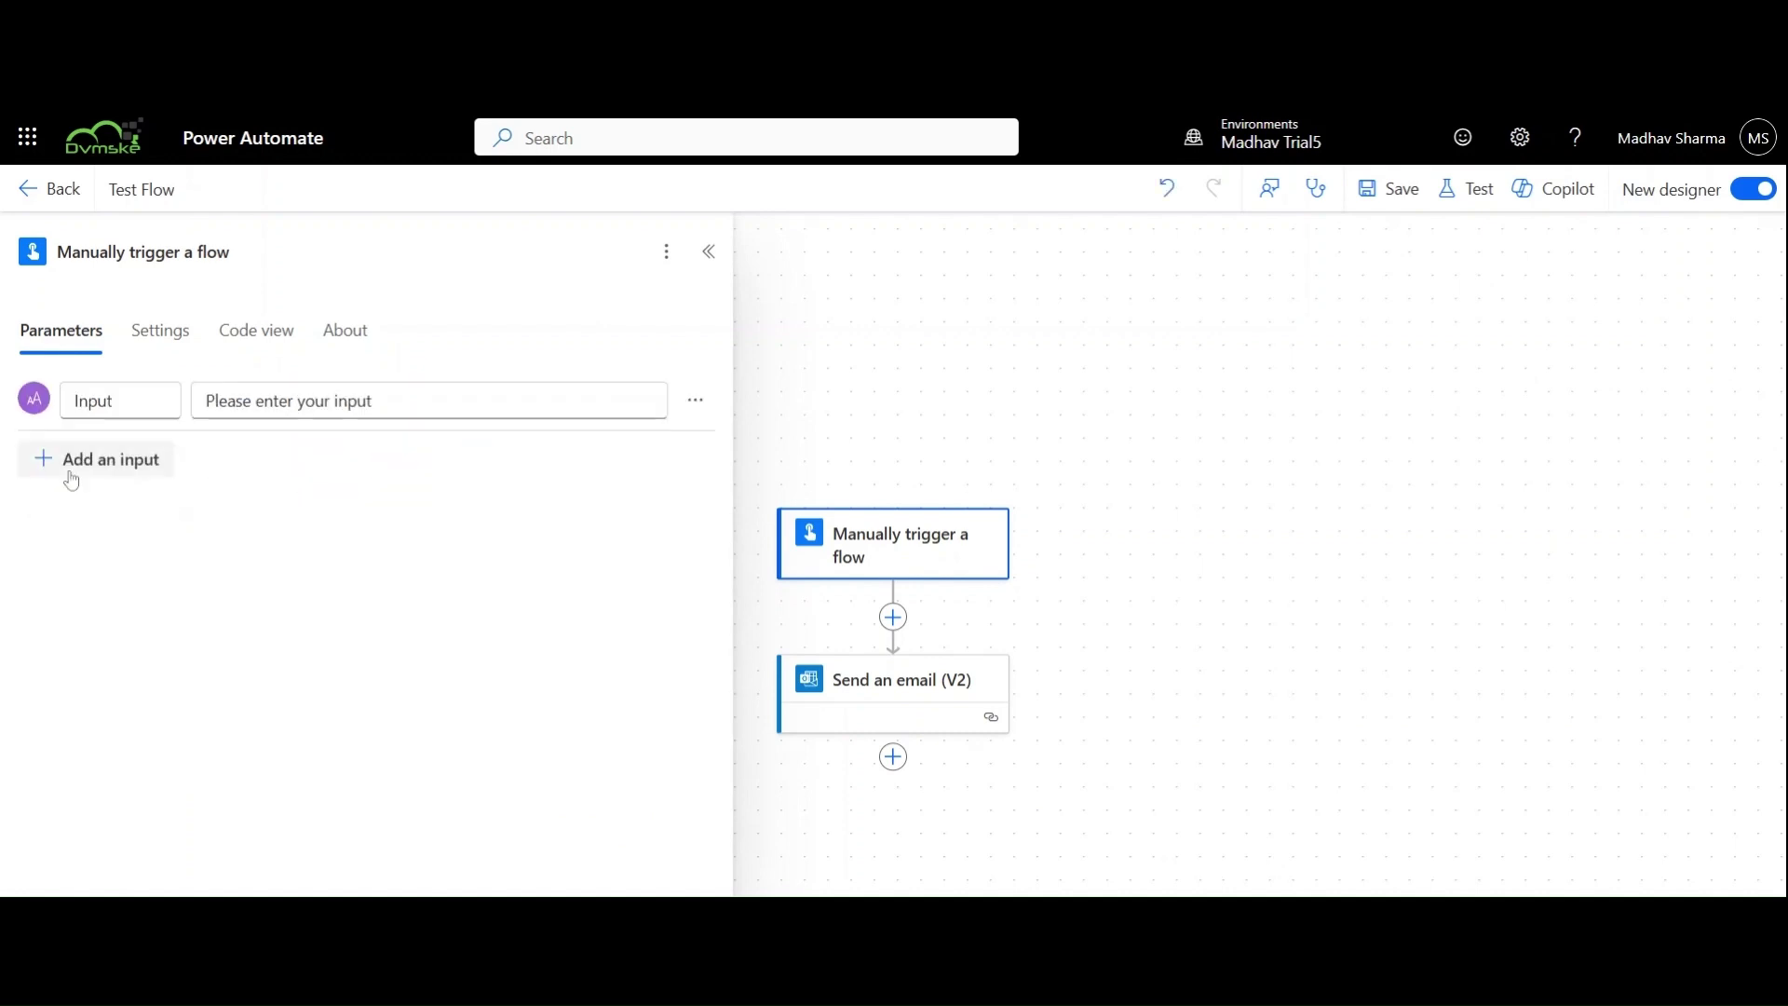
# Name the new input Message with the prompt 'Please enter your Message'.
pyautogui.press('BackSpace')
pyautogui.press('BackSpace')
pyautogui.press('BackSpace')
pyautogui.press('BackSpace')
pyautogui.press('BackSpace')
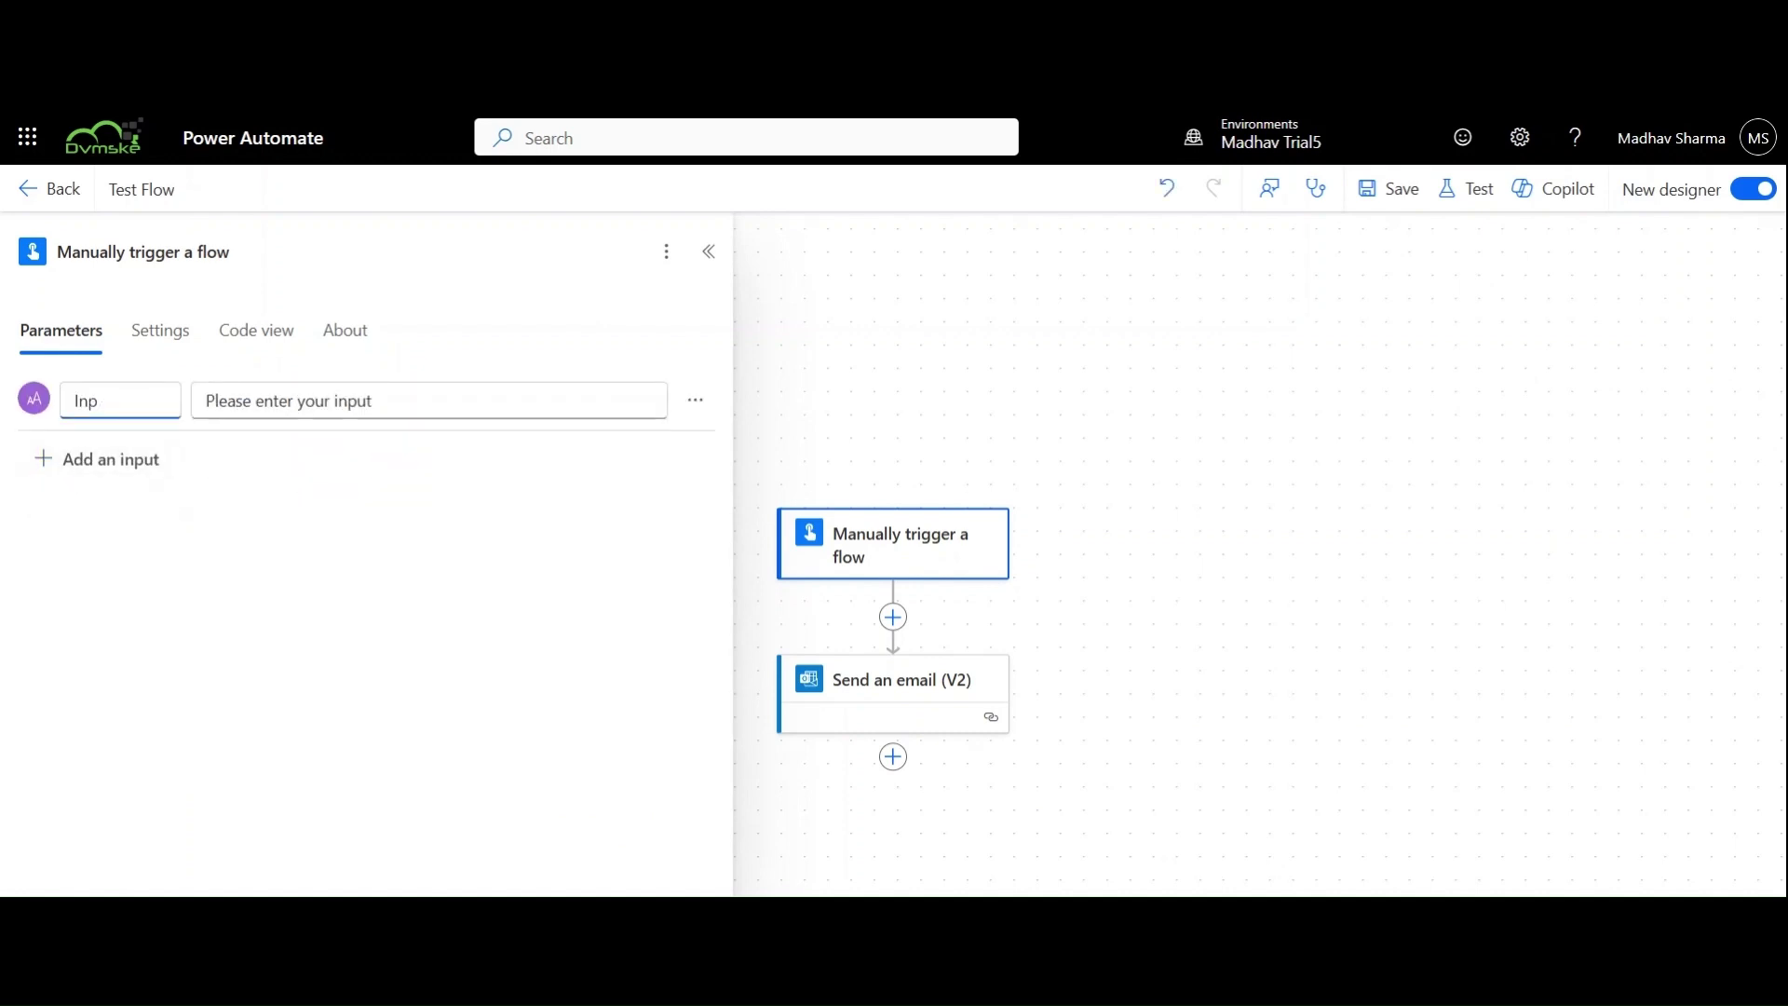
pyautogui.write('Message')
pyautogui.click(372, 400)
pyautogui.press('BackSpace')
pyautogui.press('BackSpace')
pyautogui.press('BackSpace')
pyautogui.press('BackSpace')
pyautogui.press('BackSpace')
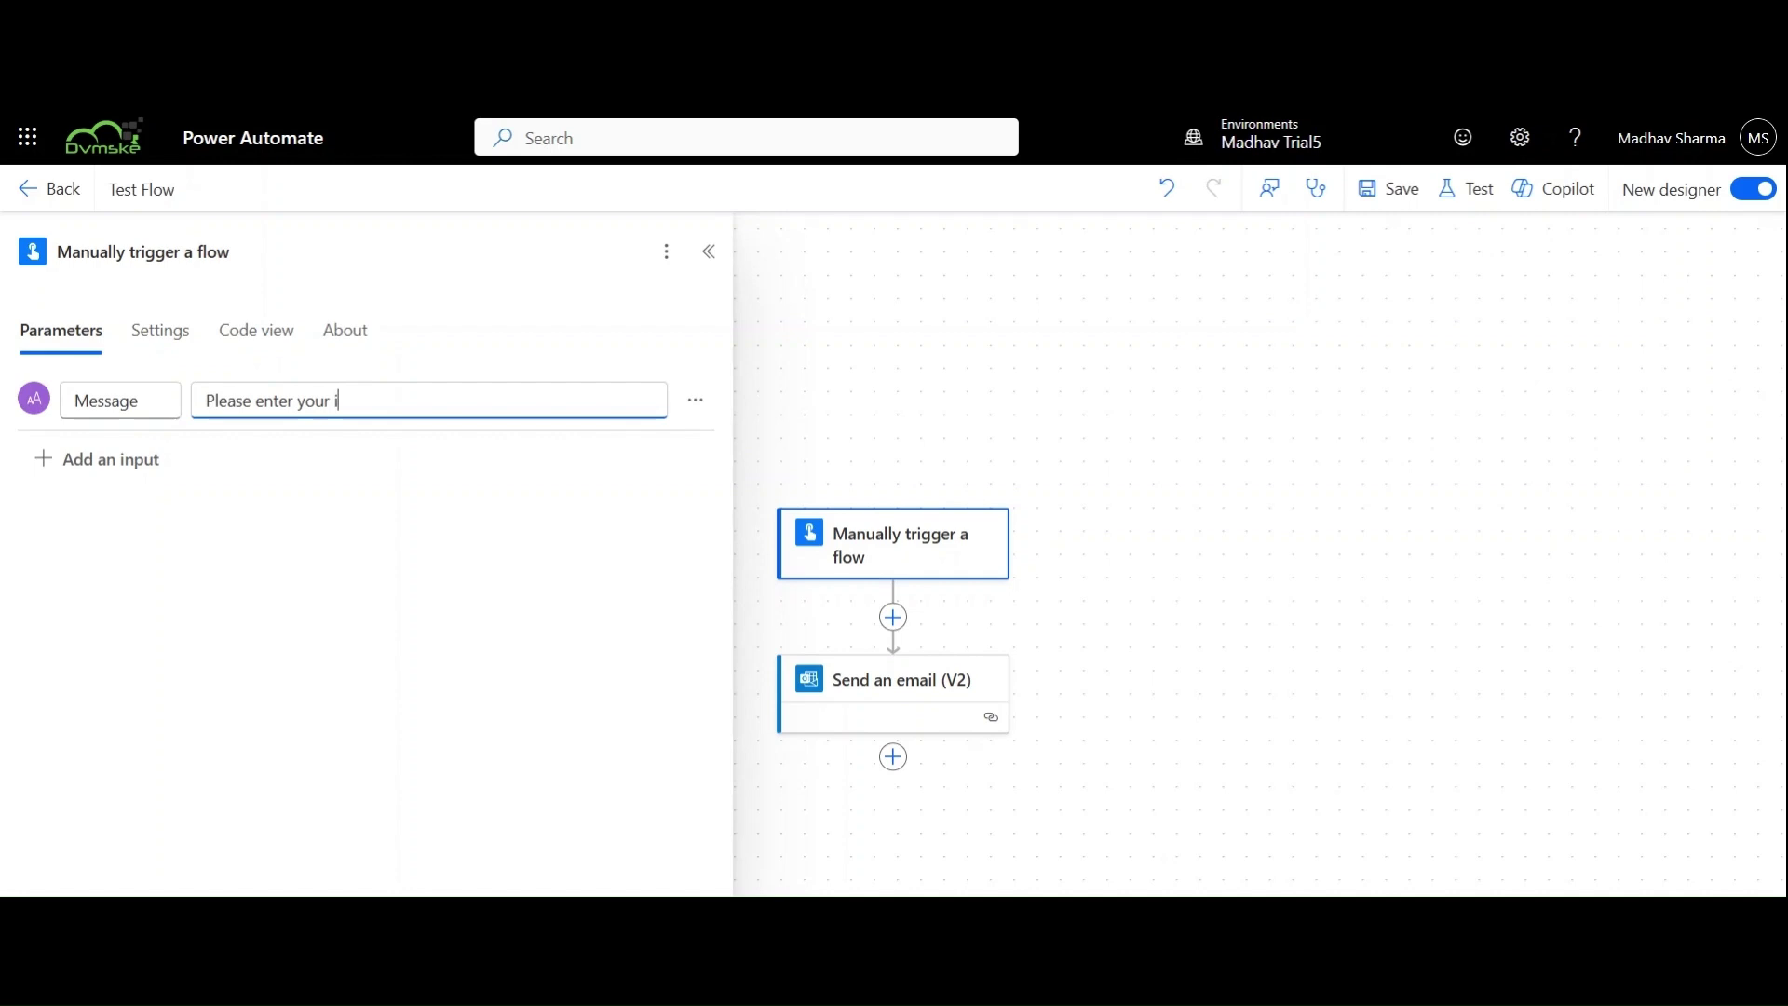
pyautogui.write('Message')
pyautogui.click(849, 360)
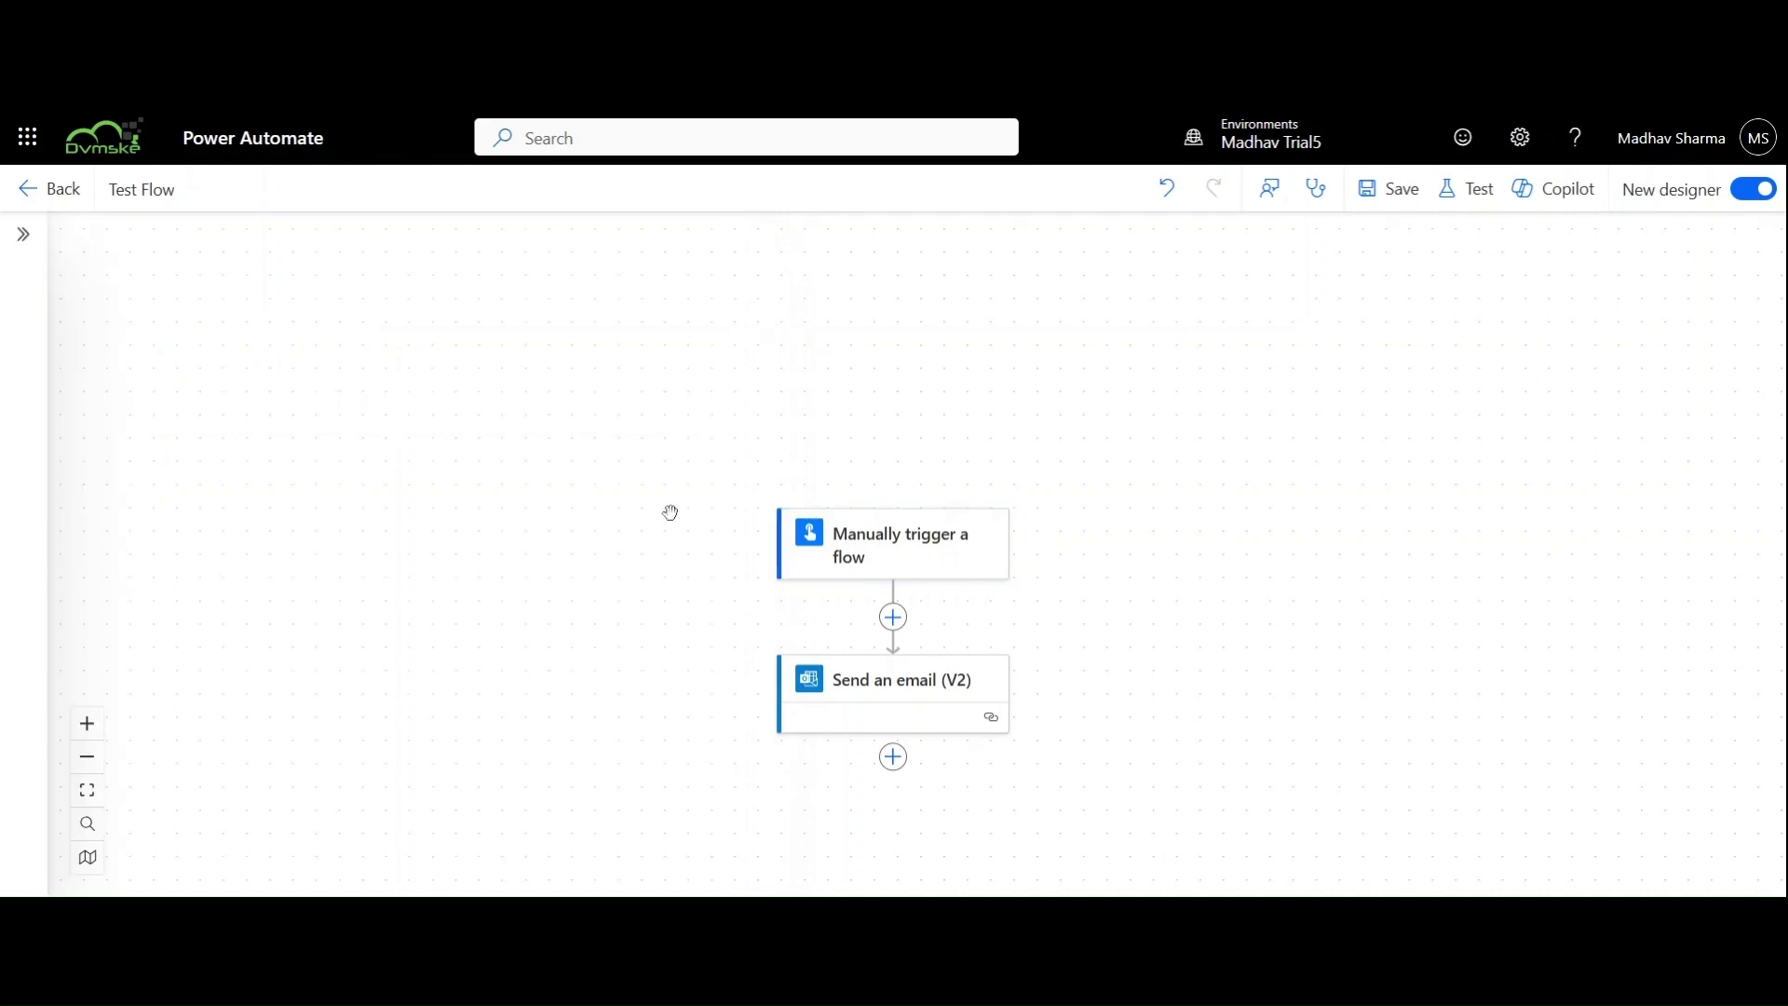
# Replace the email body's deploying-first-flow line with the trigger's Message dynamic content.
pyautogui.click(897, 706)
pyautogui.moveTo(34, 703); pyautogui.dragTo(484, 703)
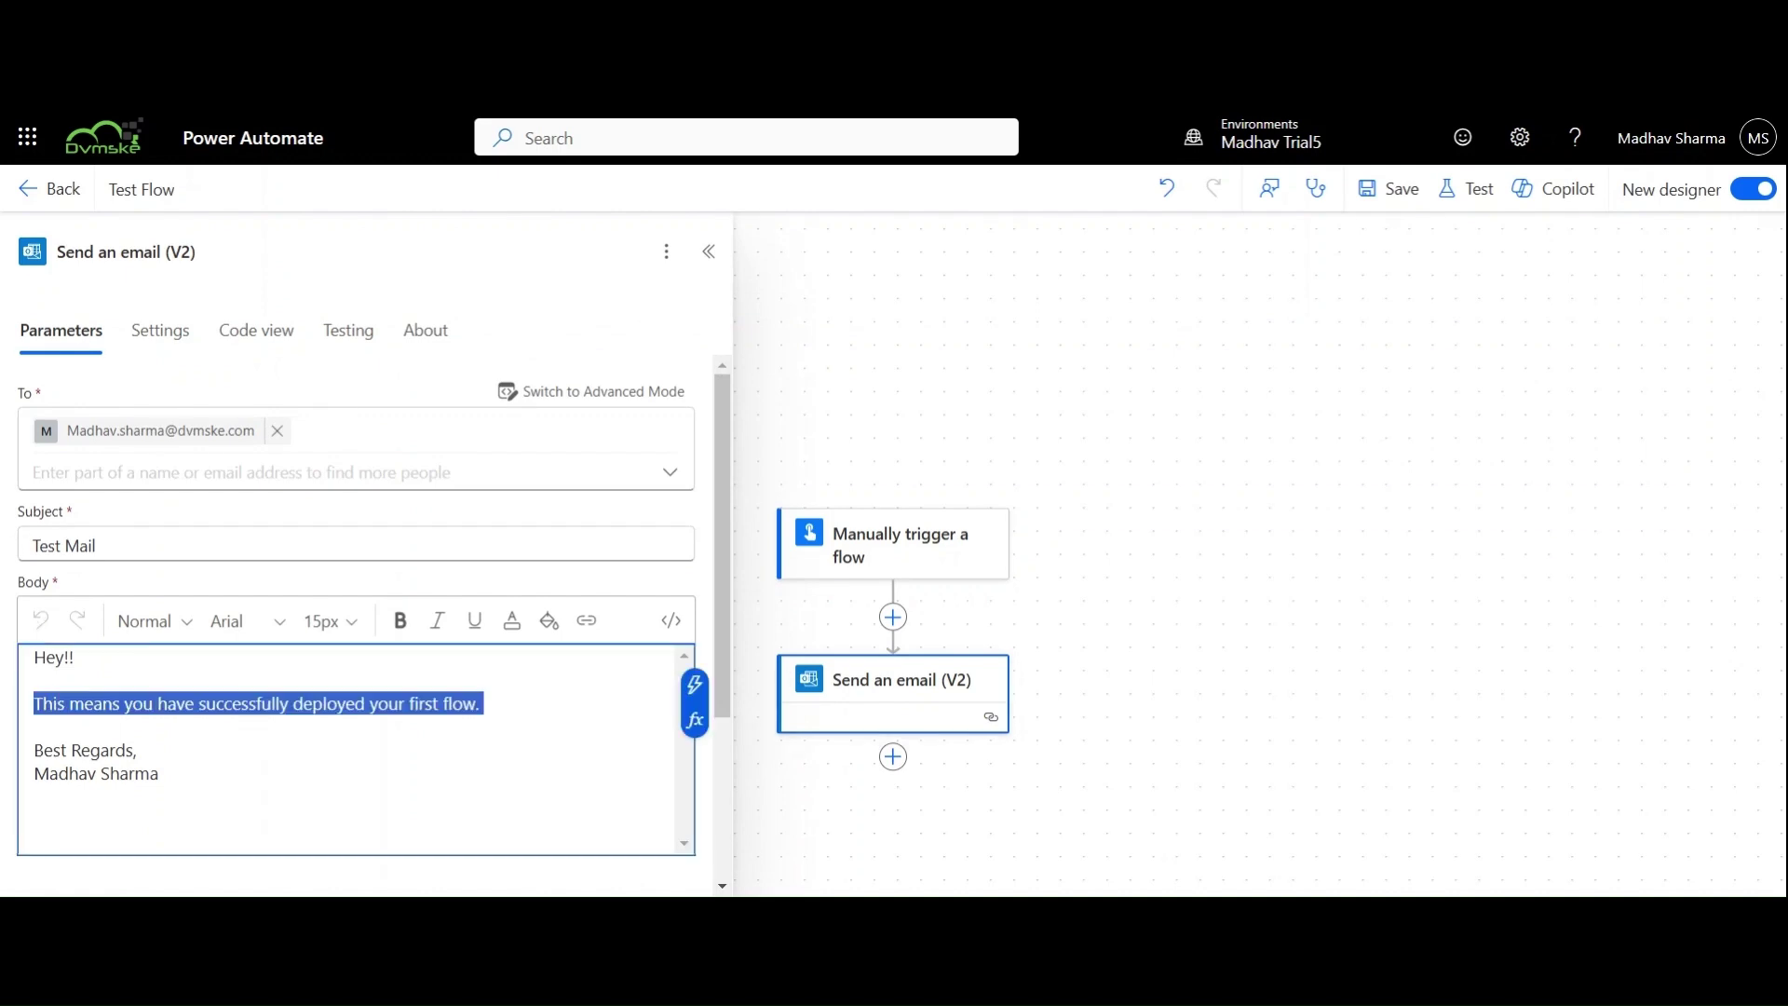
pyautogui.press('BackSpace')
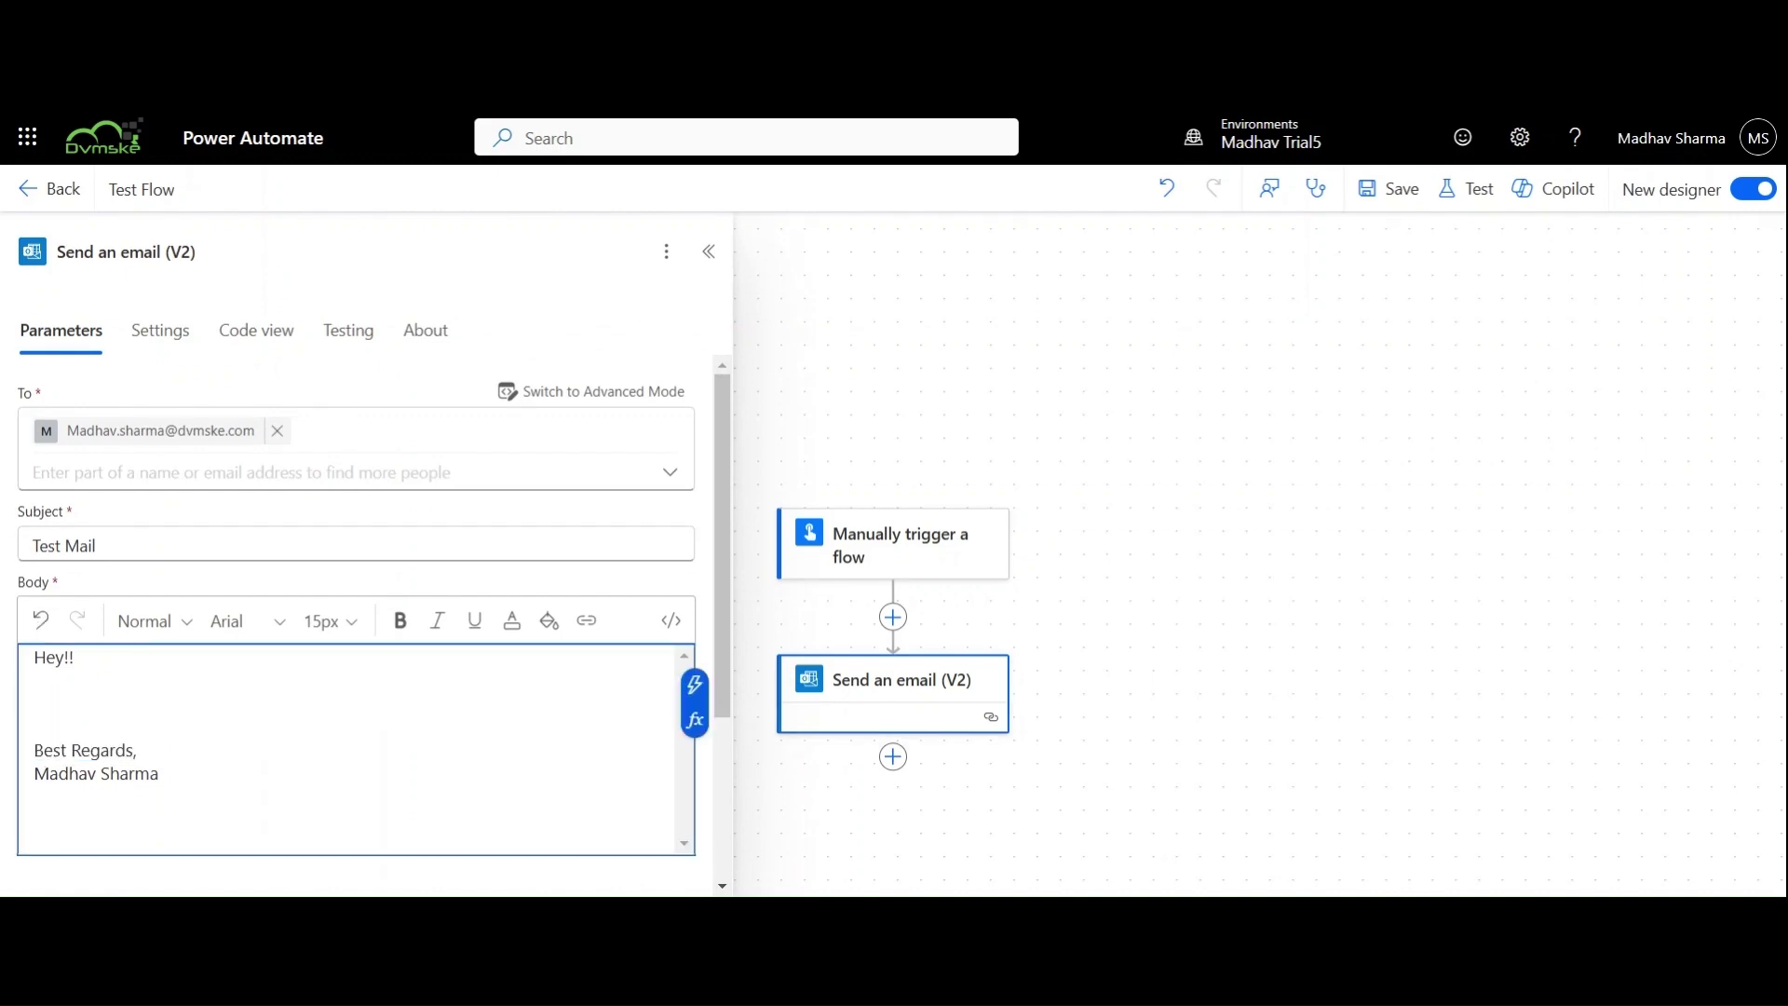
pyautogui.click(699, 693)
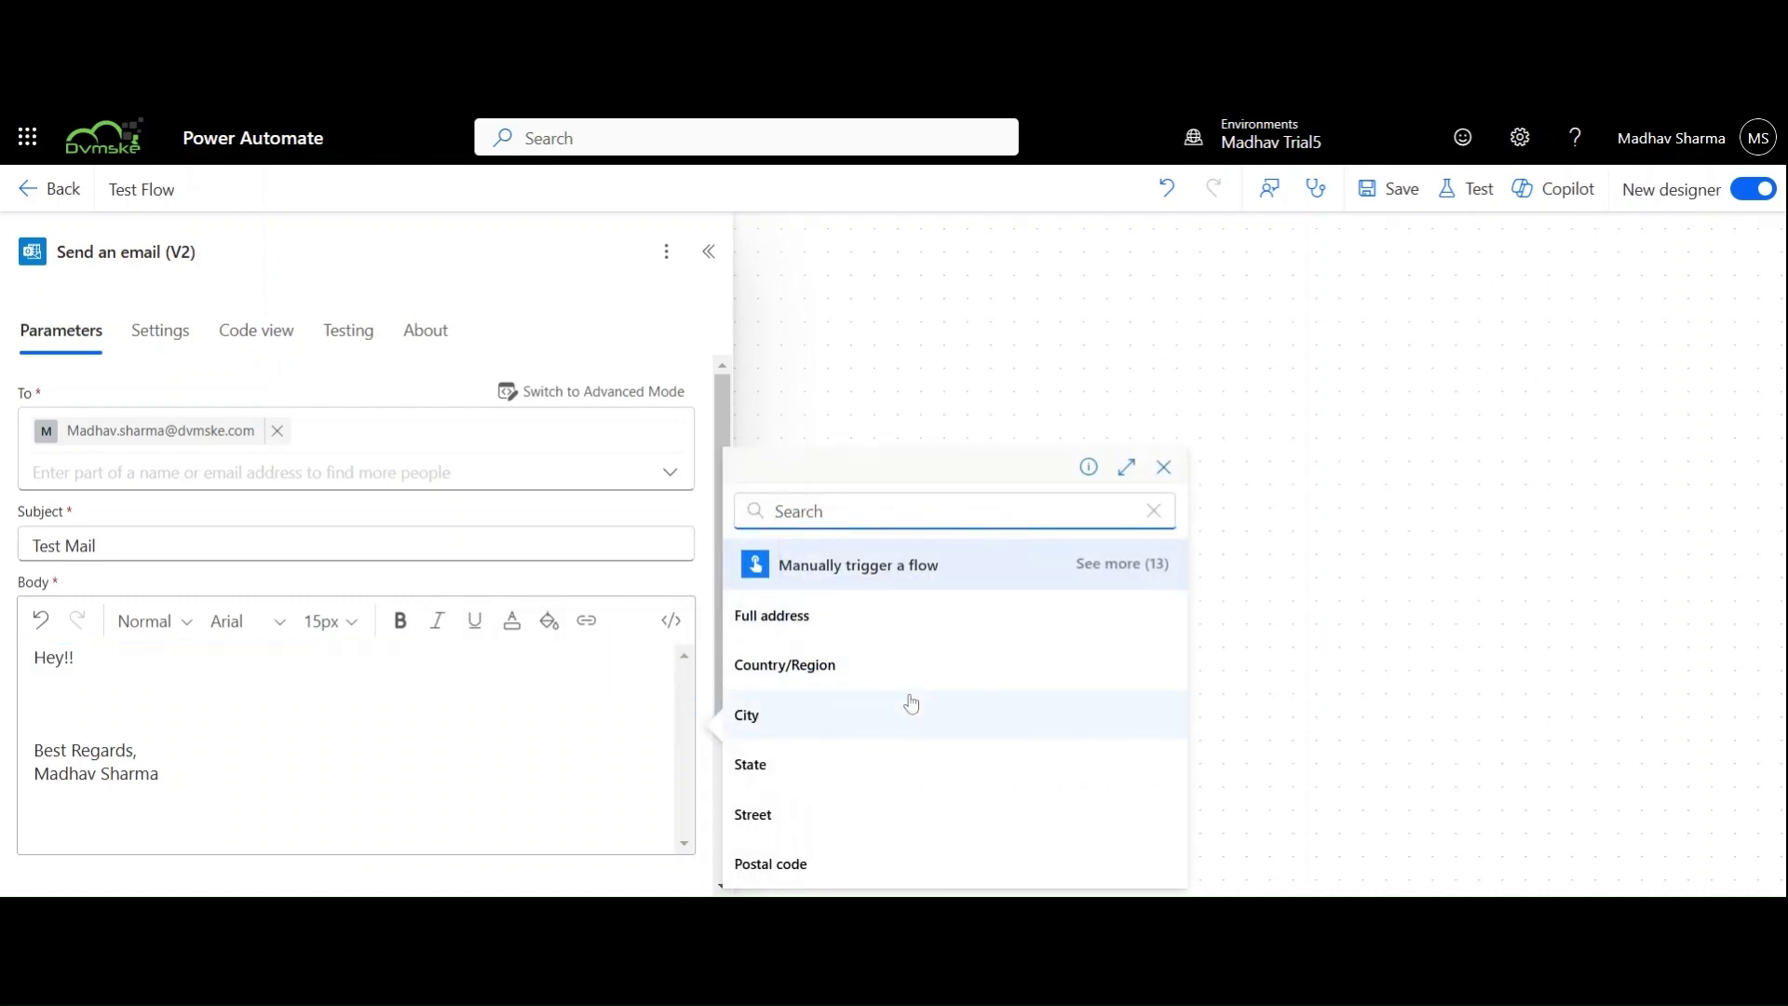
pyautogui.click(1122, 563)
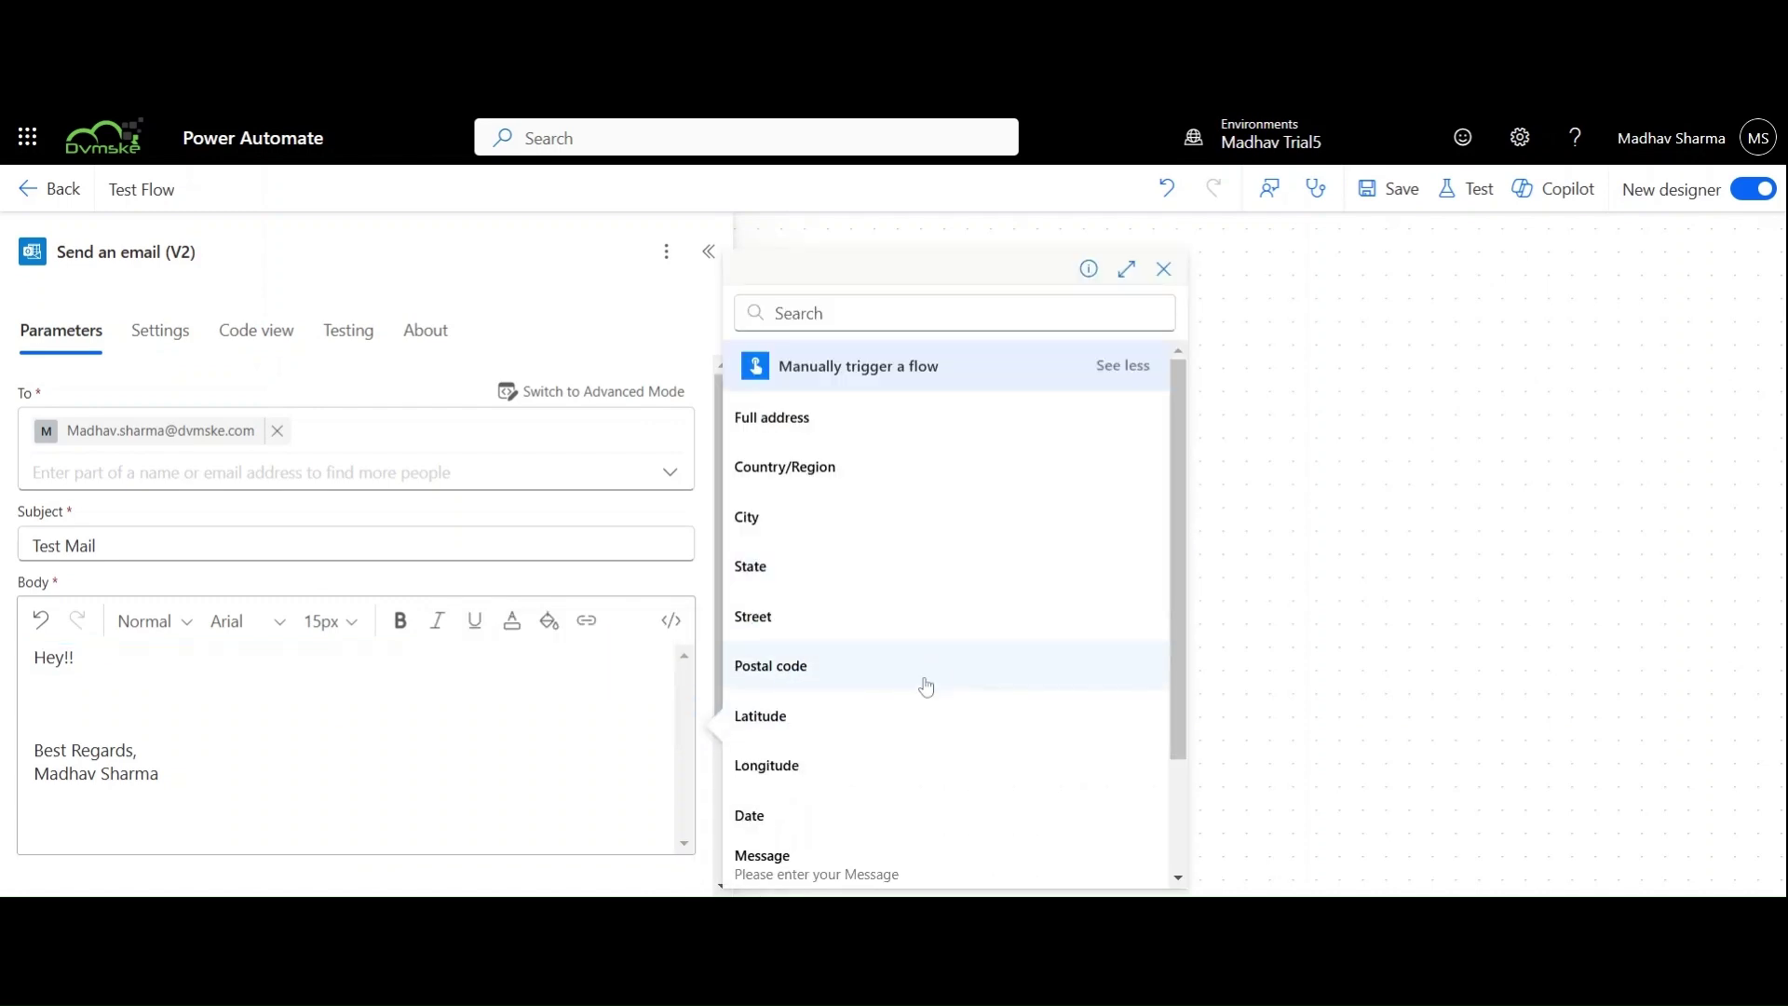
pyautogui.scroll(-1, 926, 687)
pyautogui.scroll(-1, 925, 686)
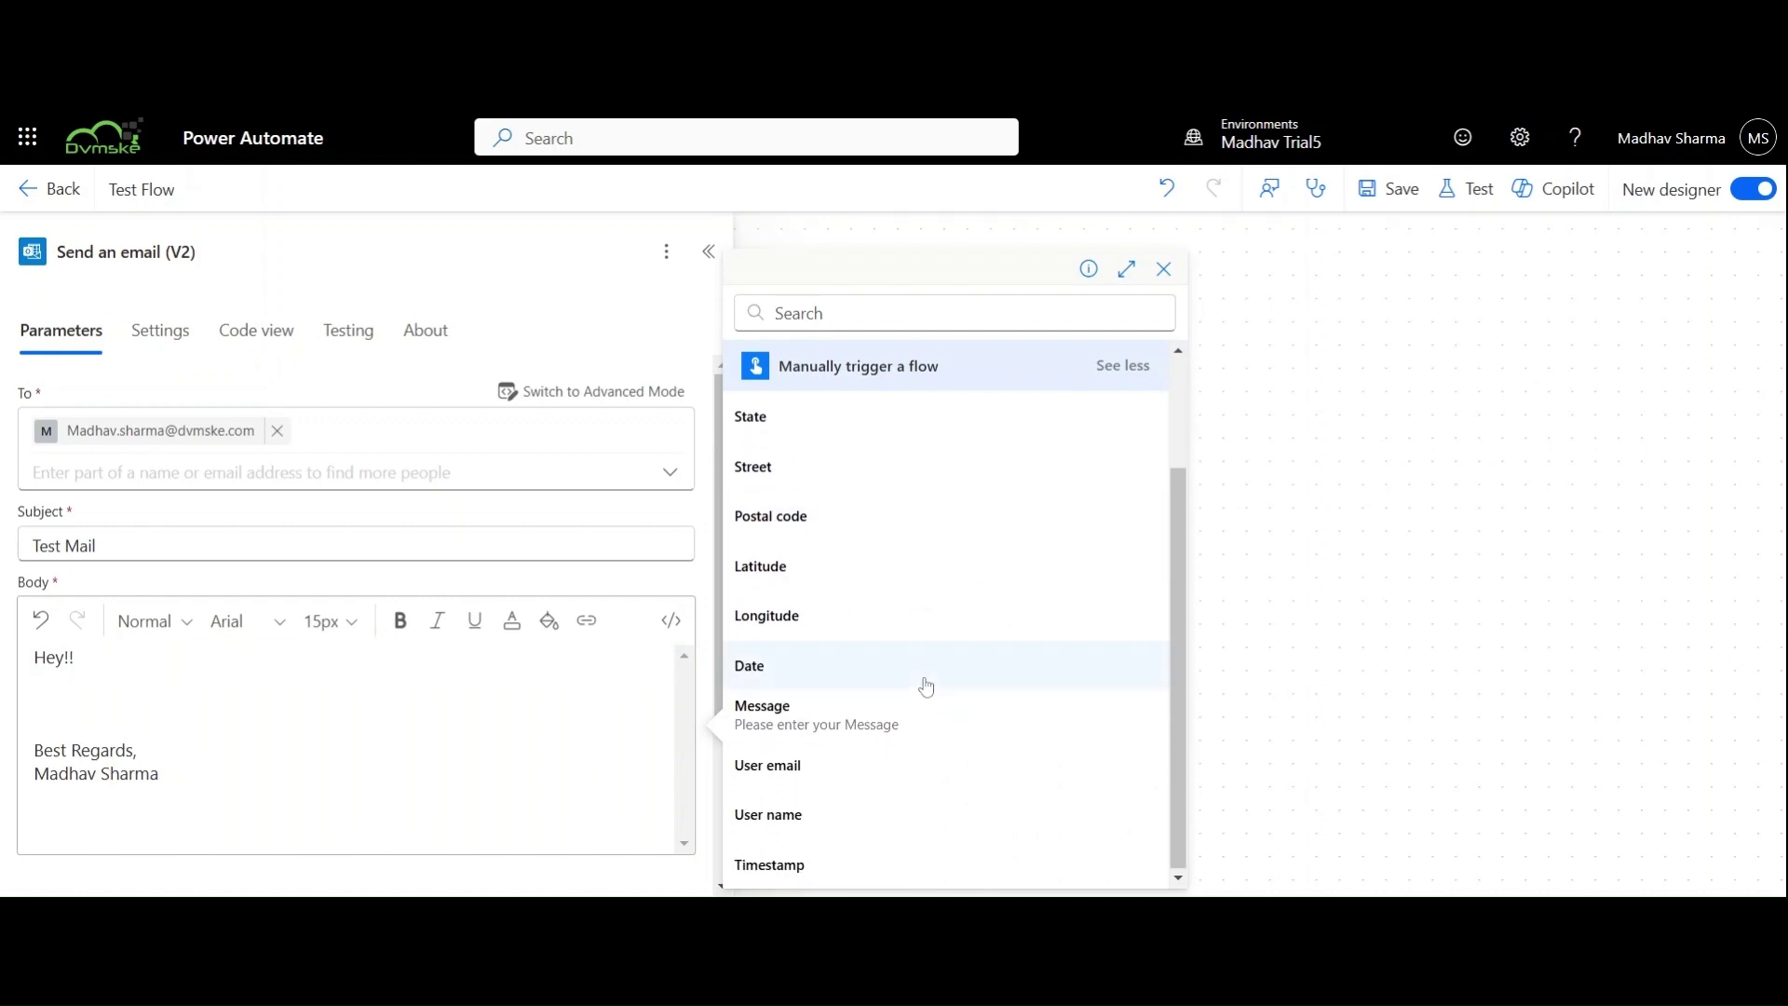
pyautogui.click(845, 719)
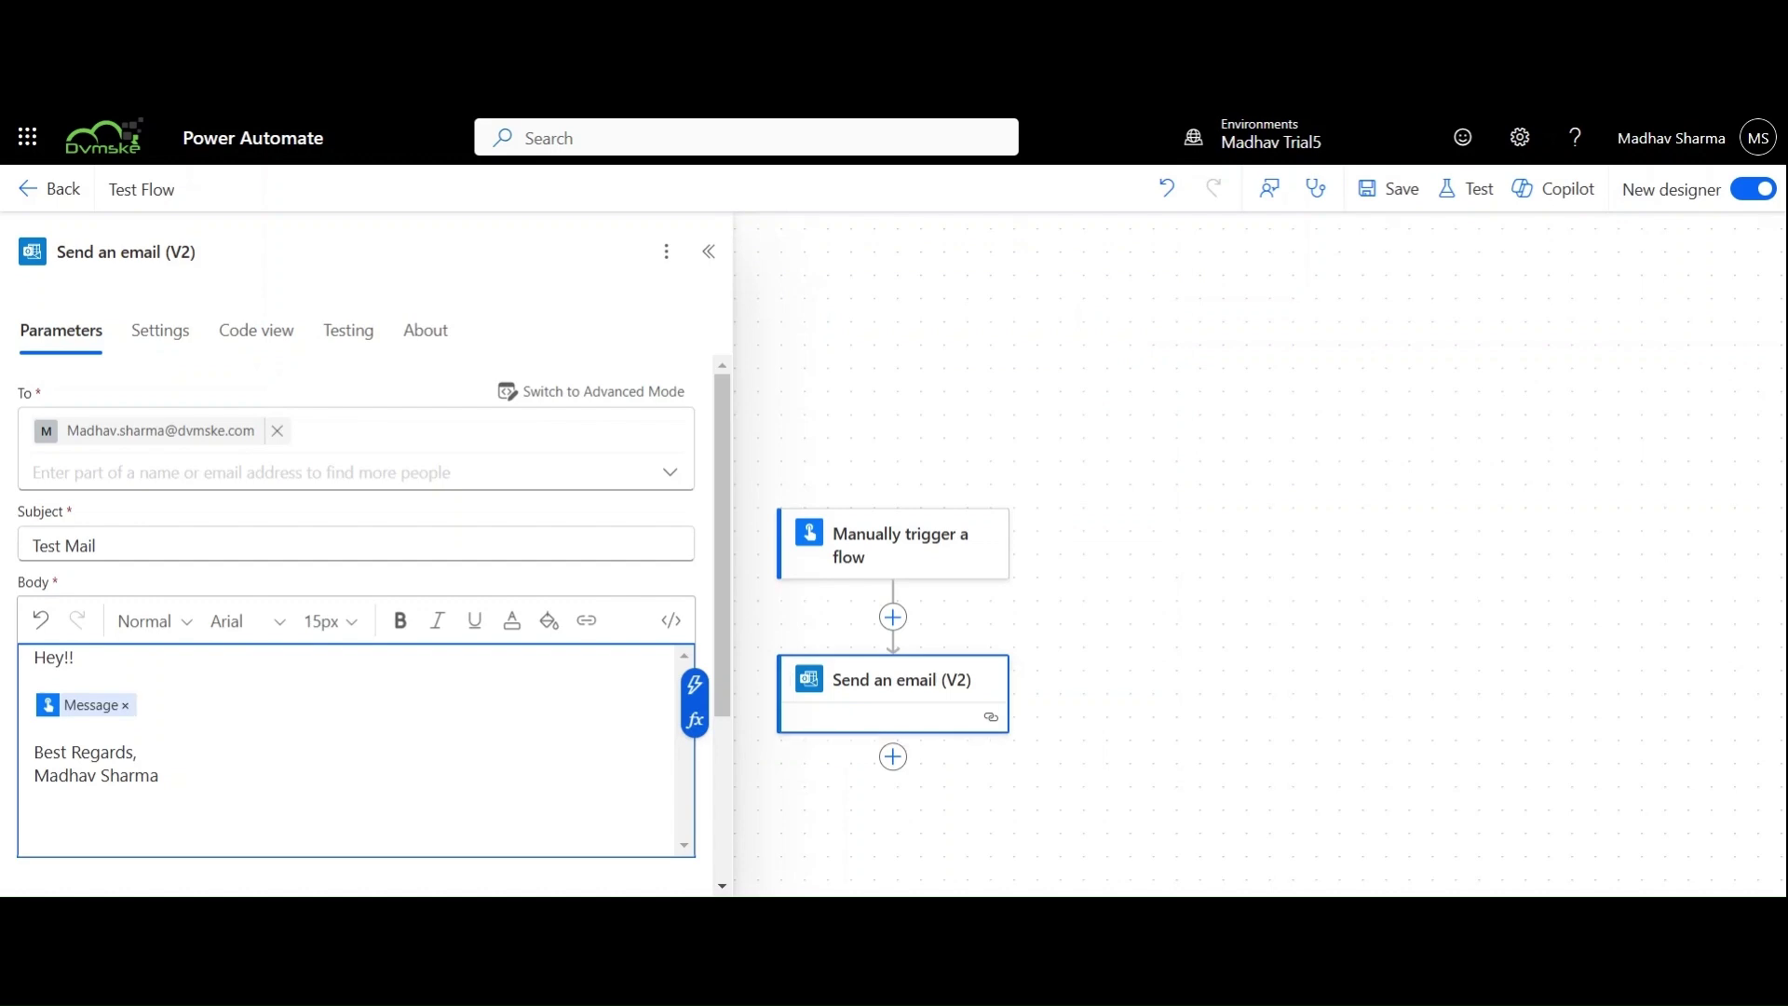
# Save the flow and run a manual test with Message 'This is Okay'.
pyautogui.click(1012, 473)
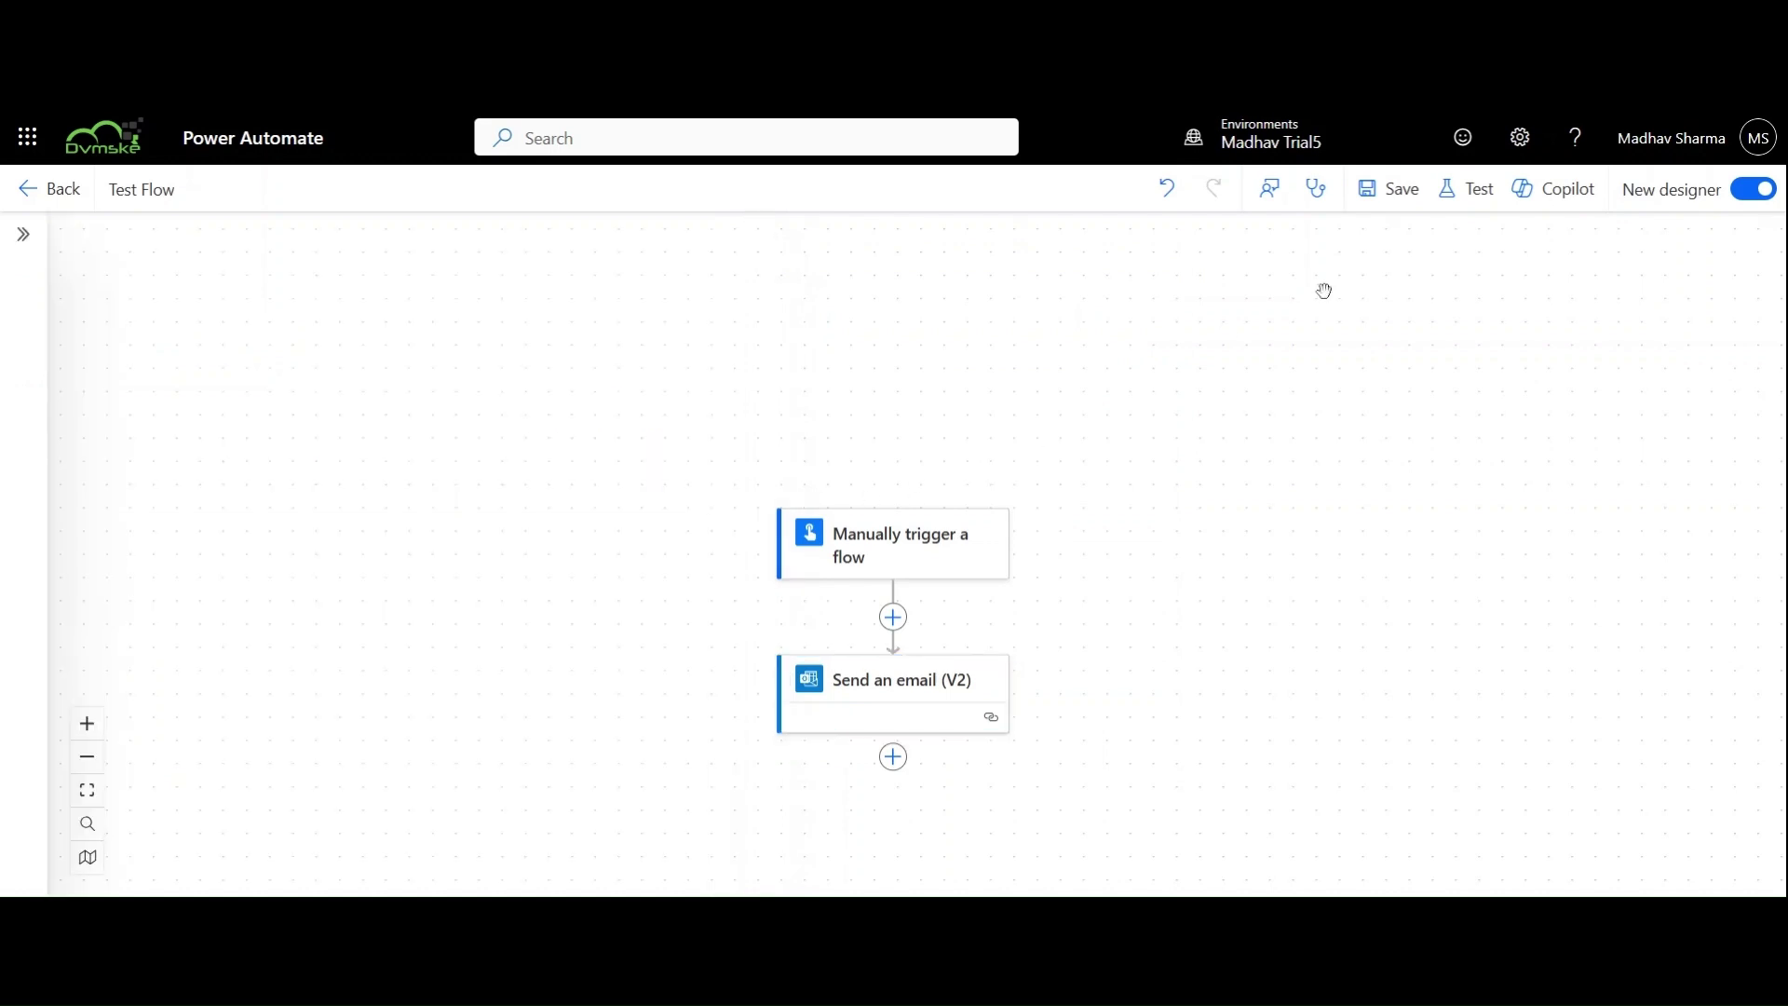
pyautogui.click(1397, 200)
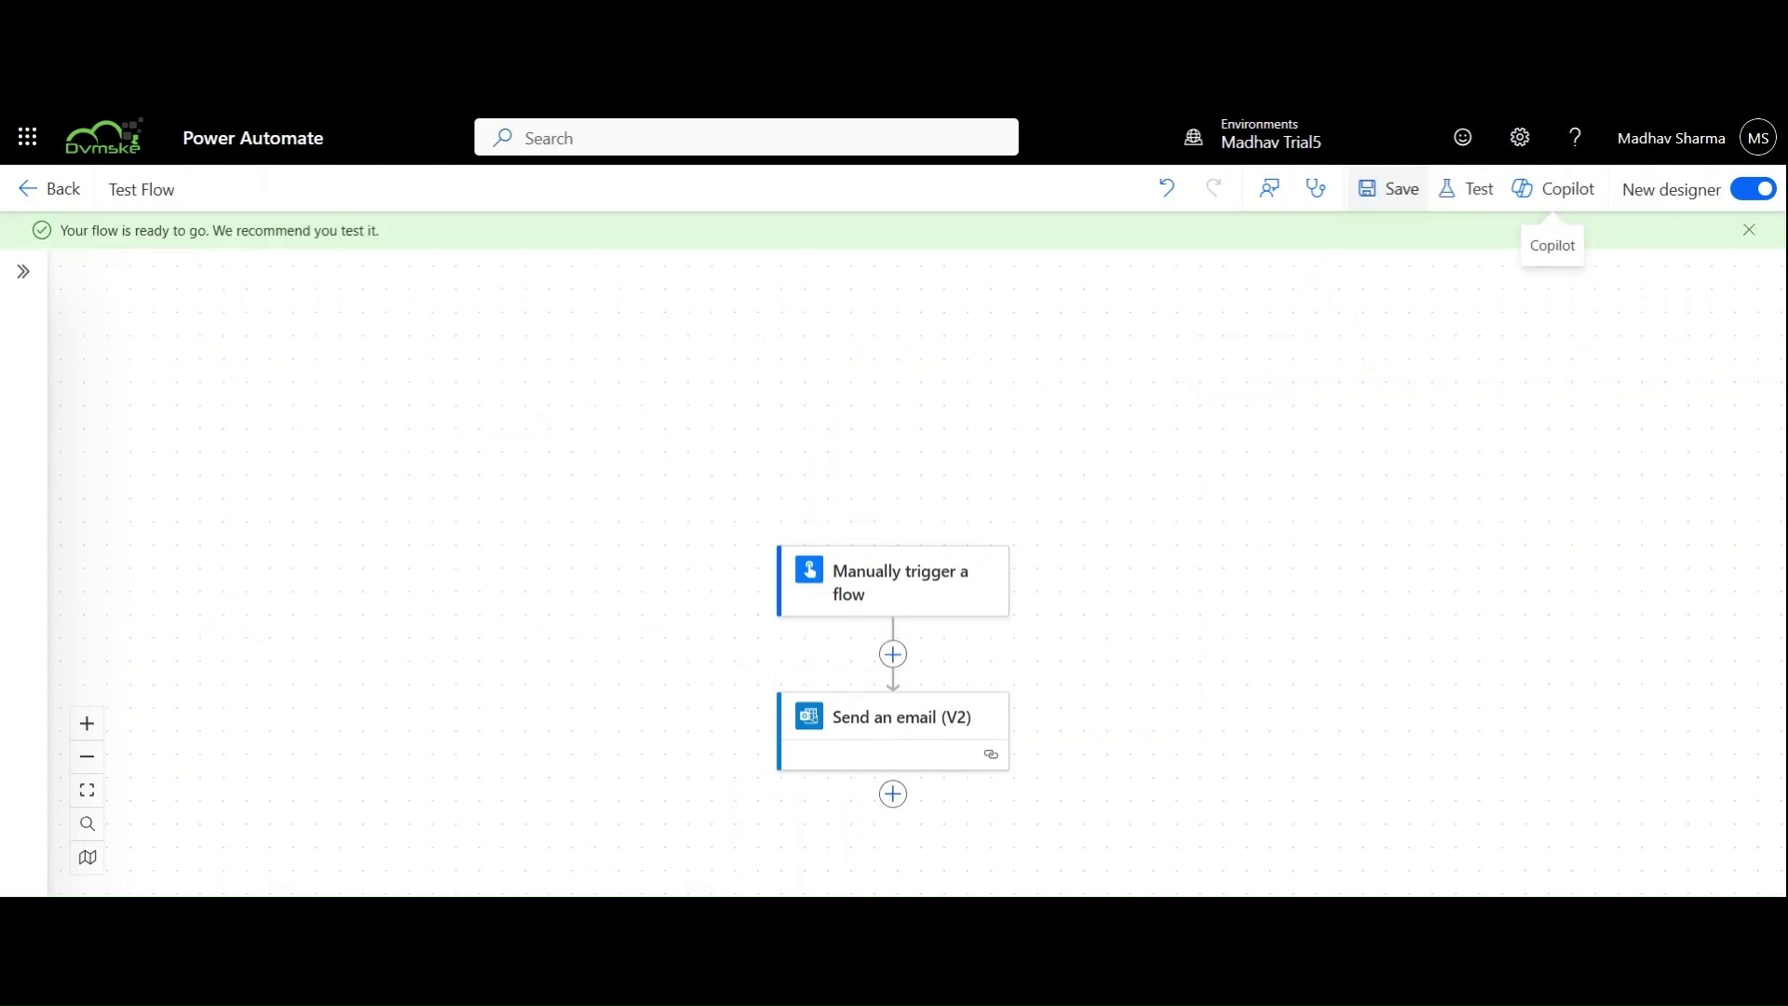
pyautogui.click(1467, 189)
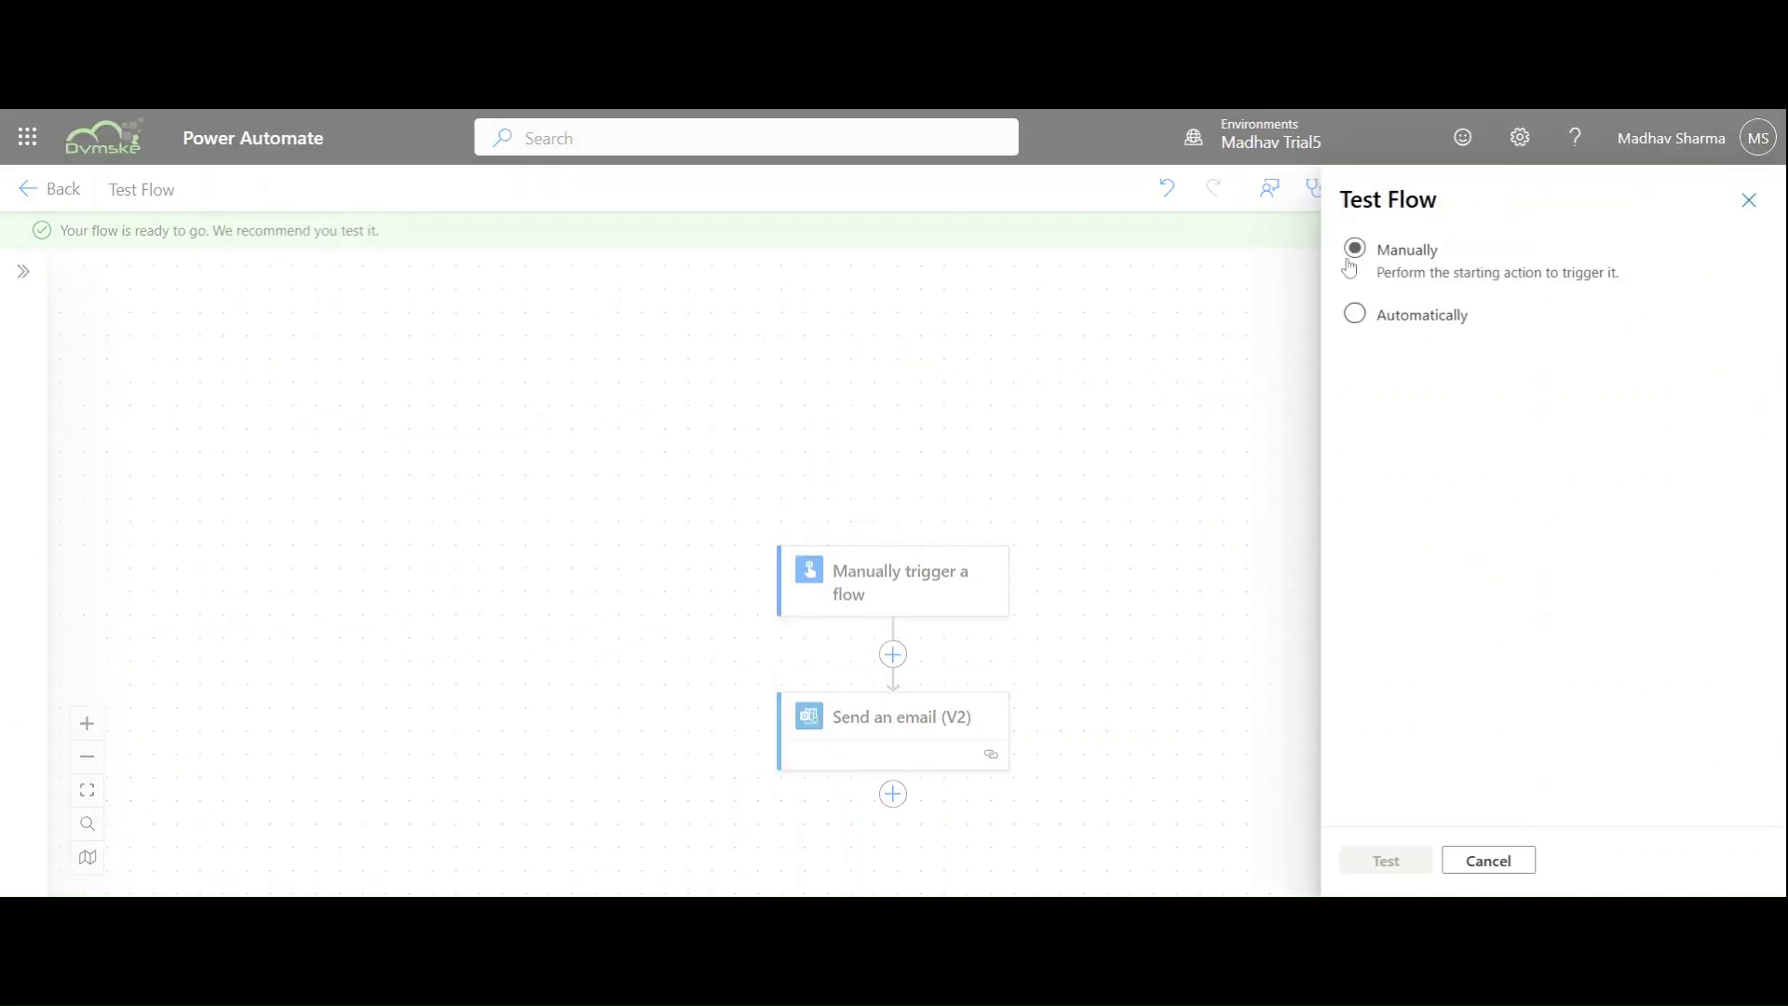
pyautogui.click(1389, 864)
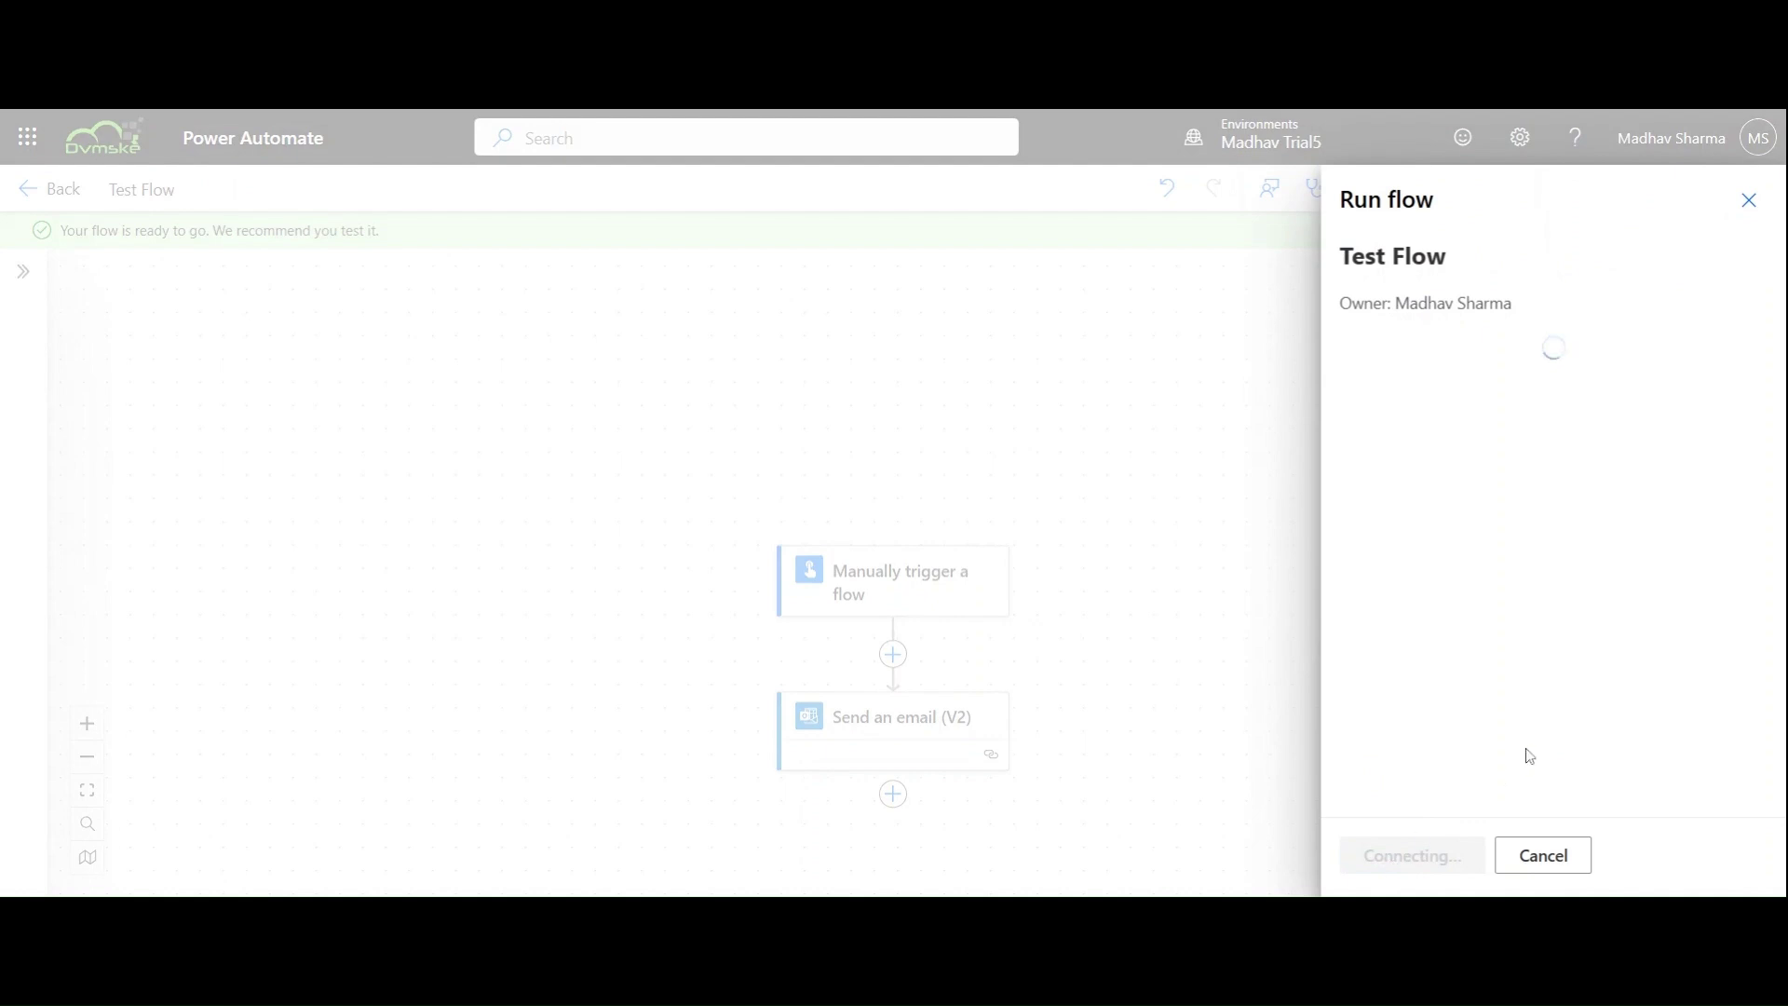
pyautogui.write('This is ')
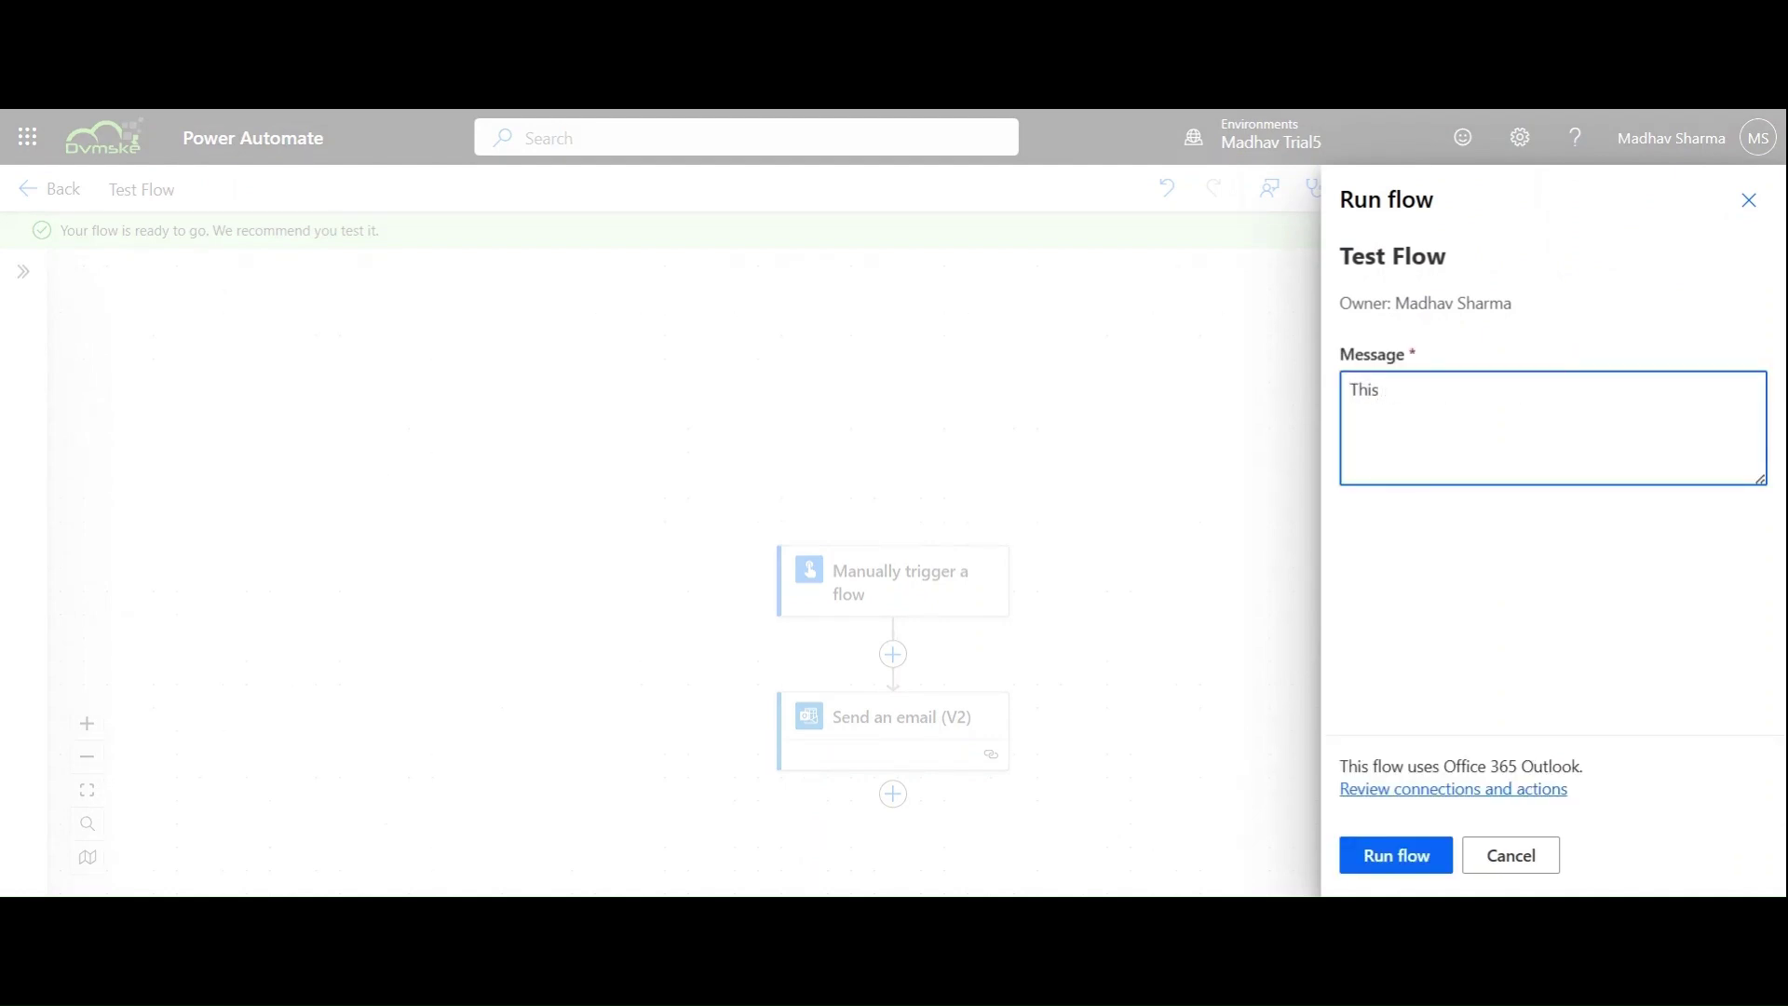
pyautogui.write('Okay')
pyautogui.click(1392, 866)
pyautogui.click(1388, 857)
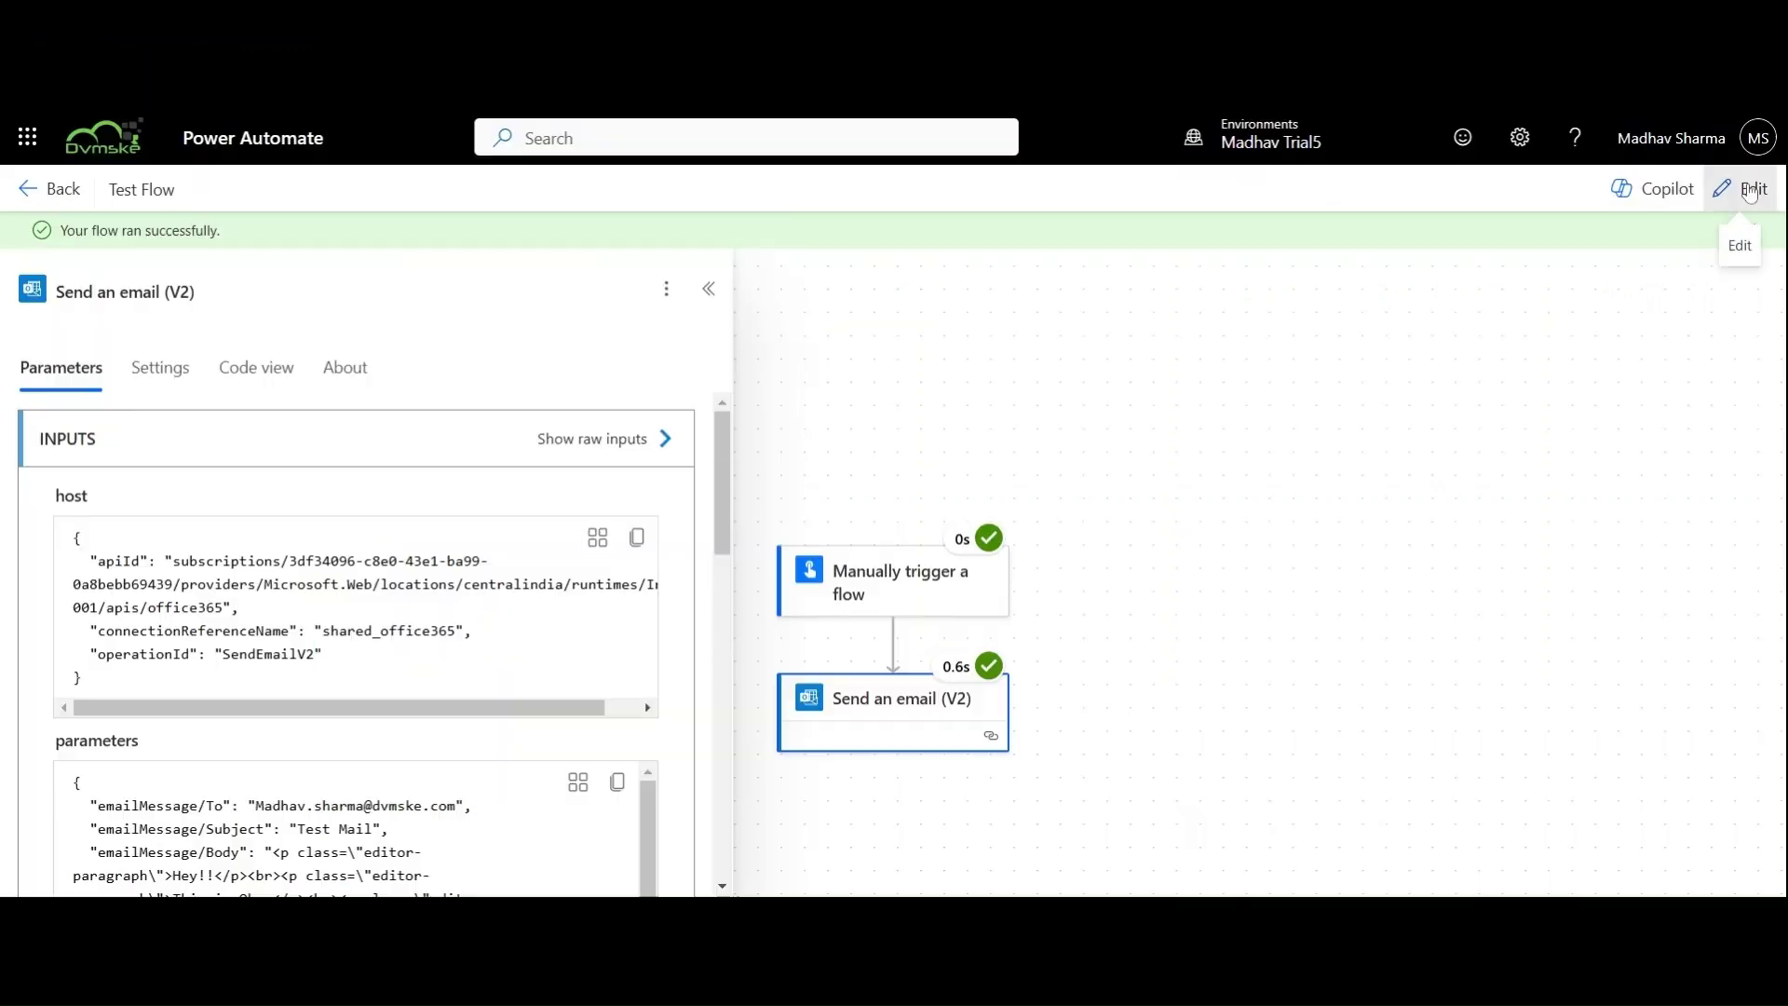
# Change the email subject to Test Mail 2 and save the flow.
pyautogui.click(1744, 187)
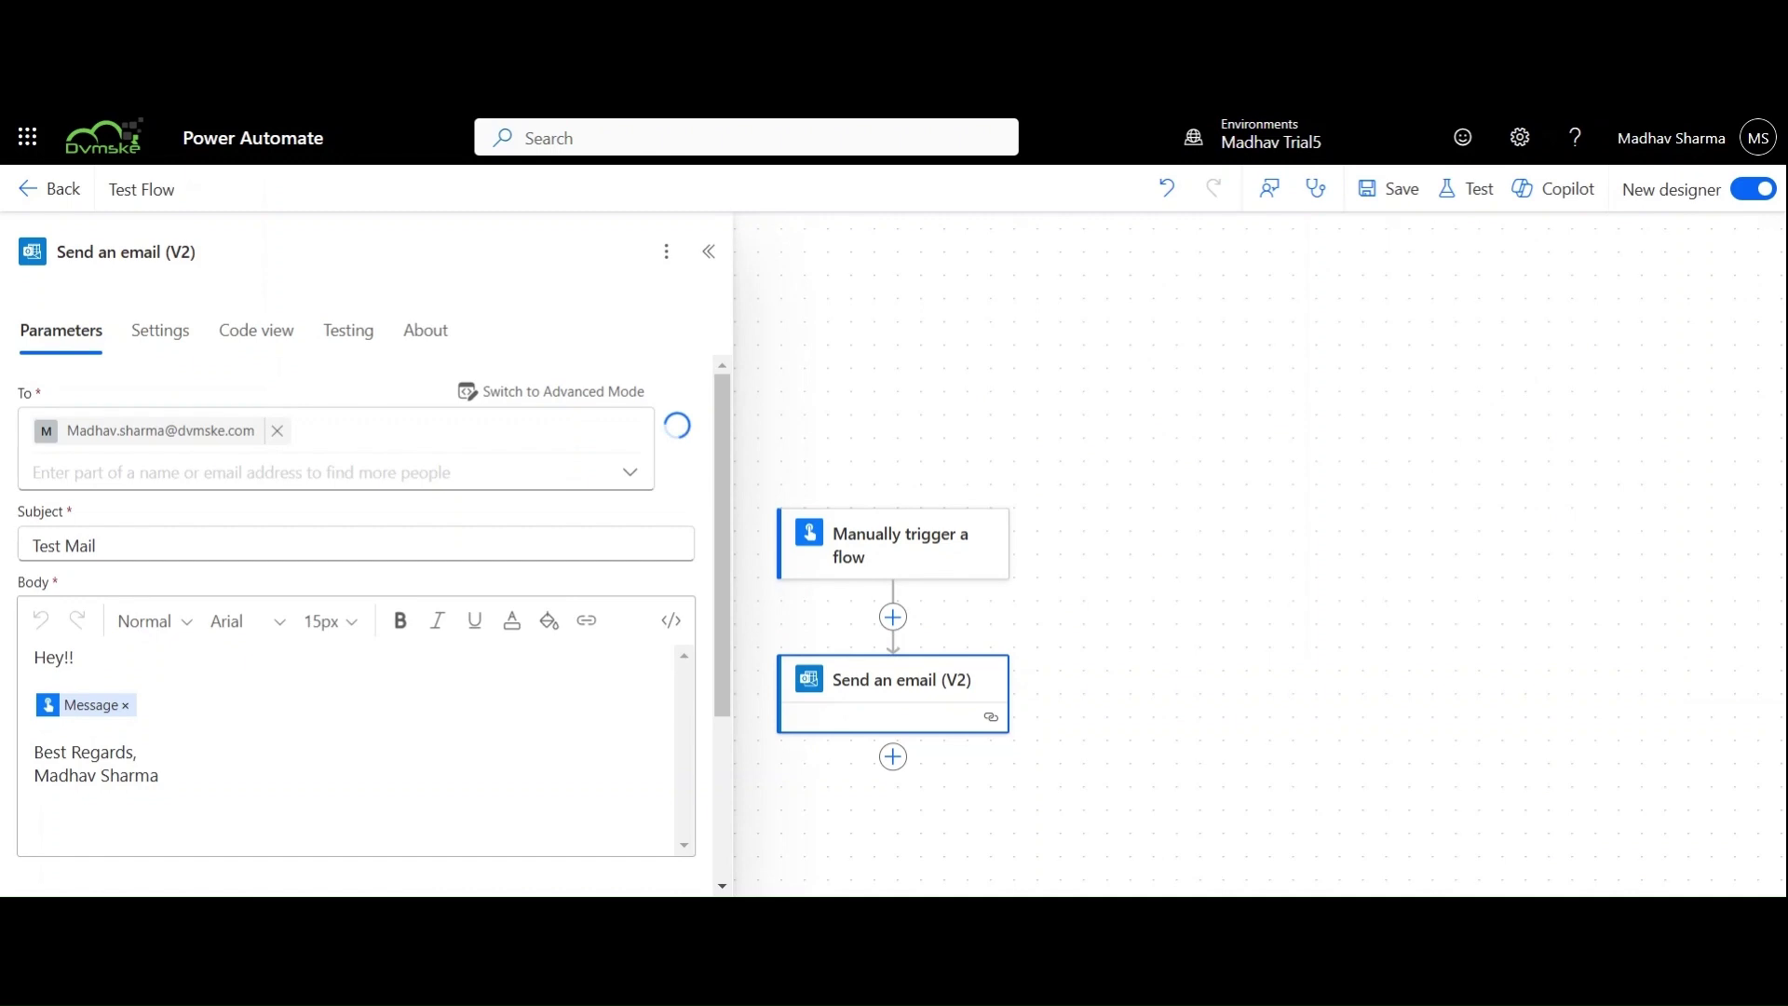
pyautogui.click(97, 546)
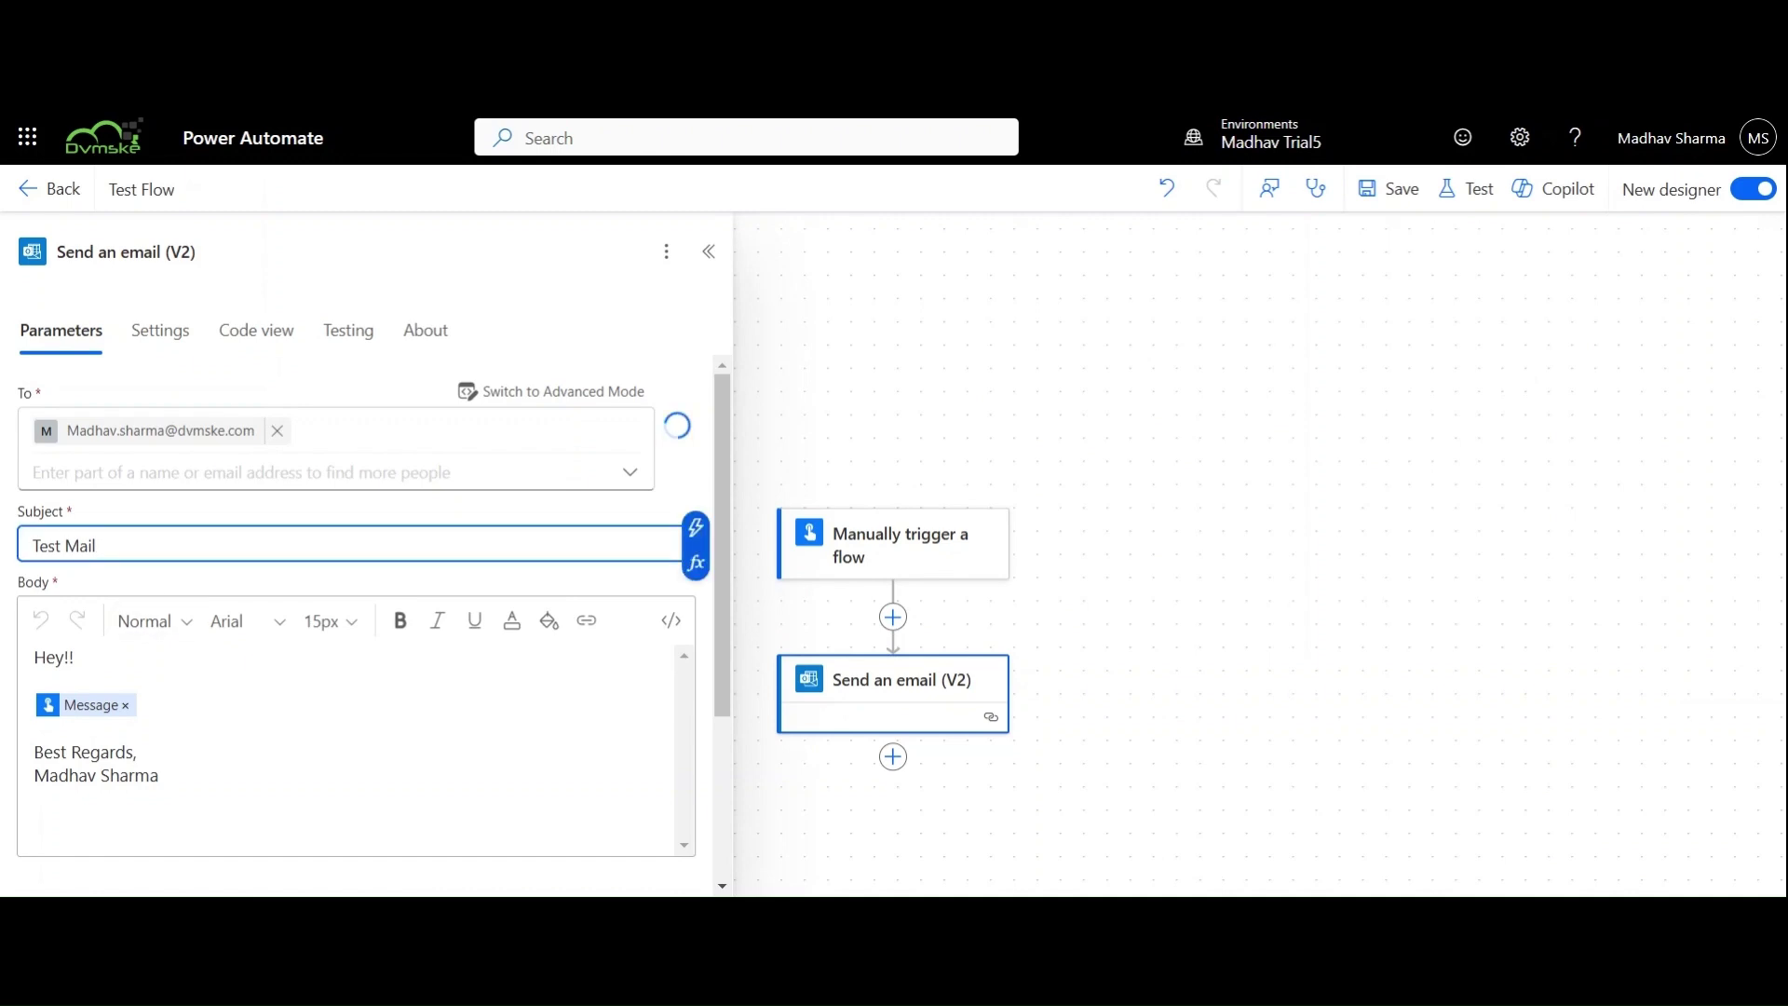
pyautogui.write('2')
pyautogui.click(1389, 191)
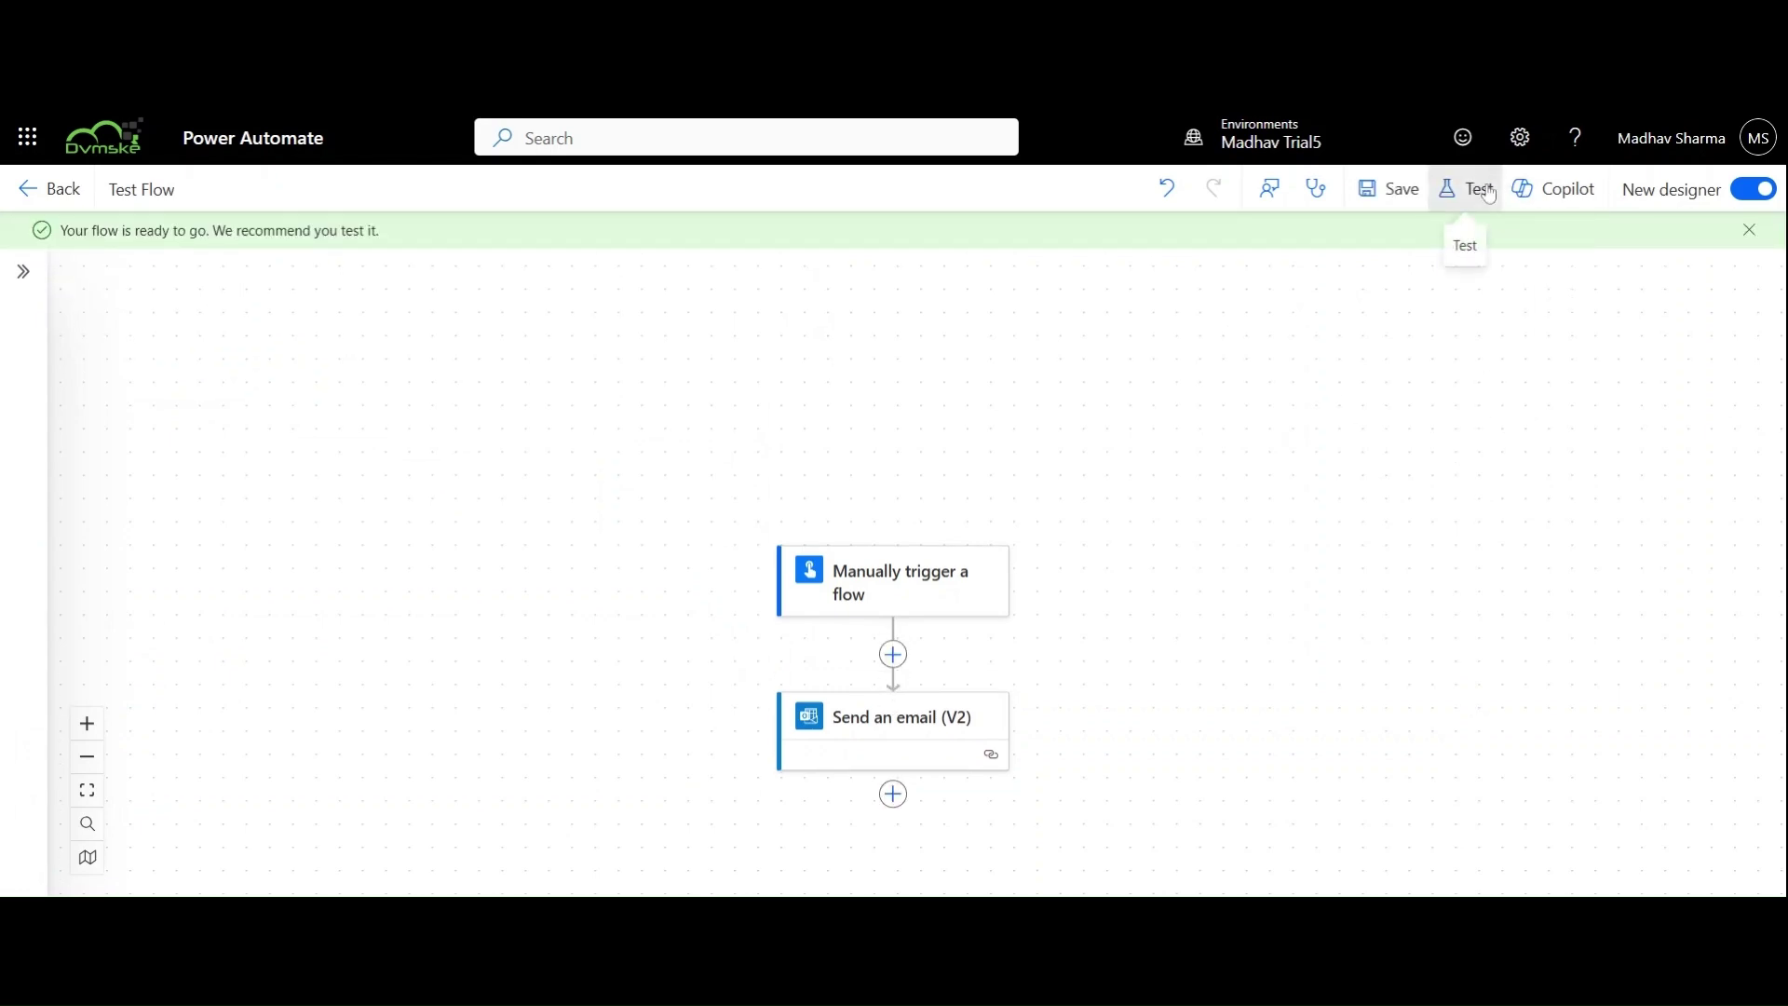
# Set up an automatic test reusing the most recent successful trigger run.
pyautogui.click(1467, 189)
pyautogui.click(1384, 316)
pyautogui.click(1396, 351)
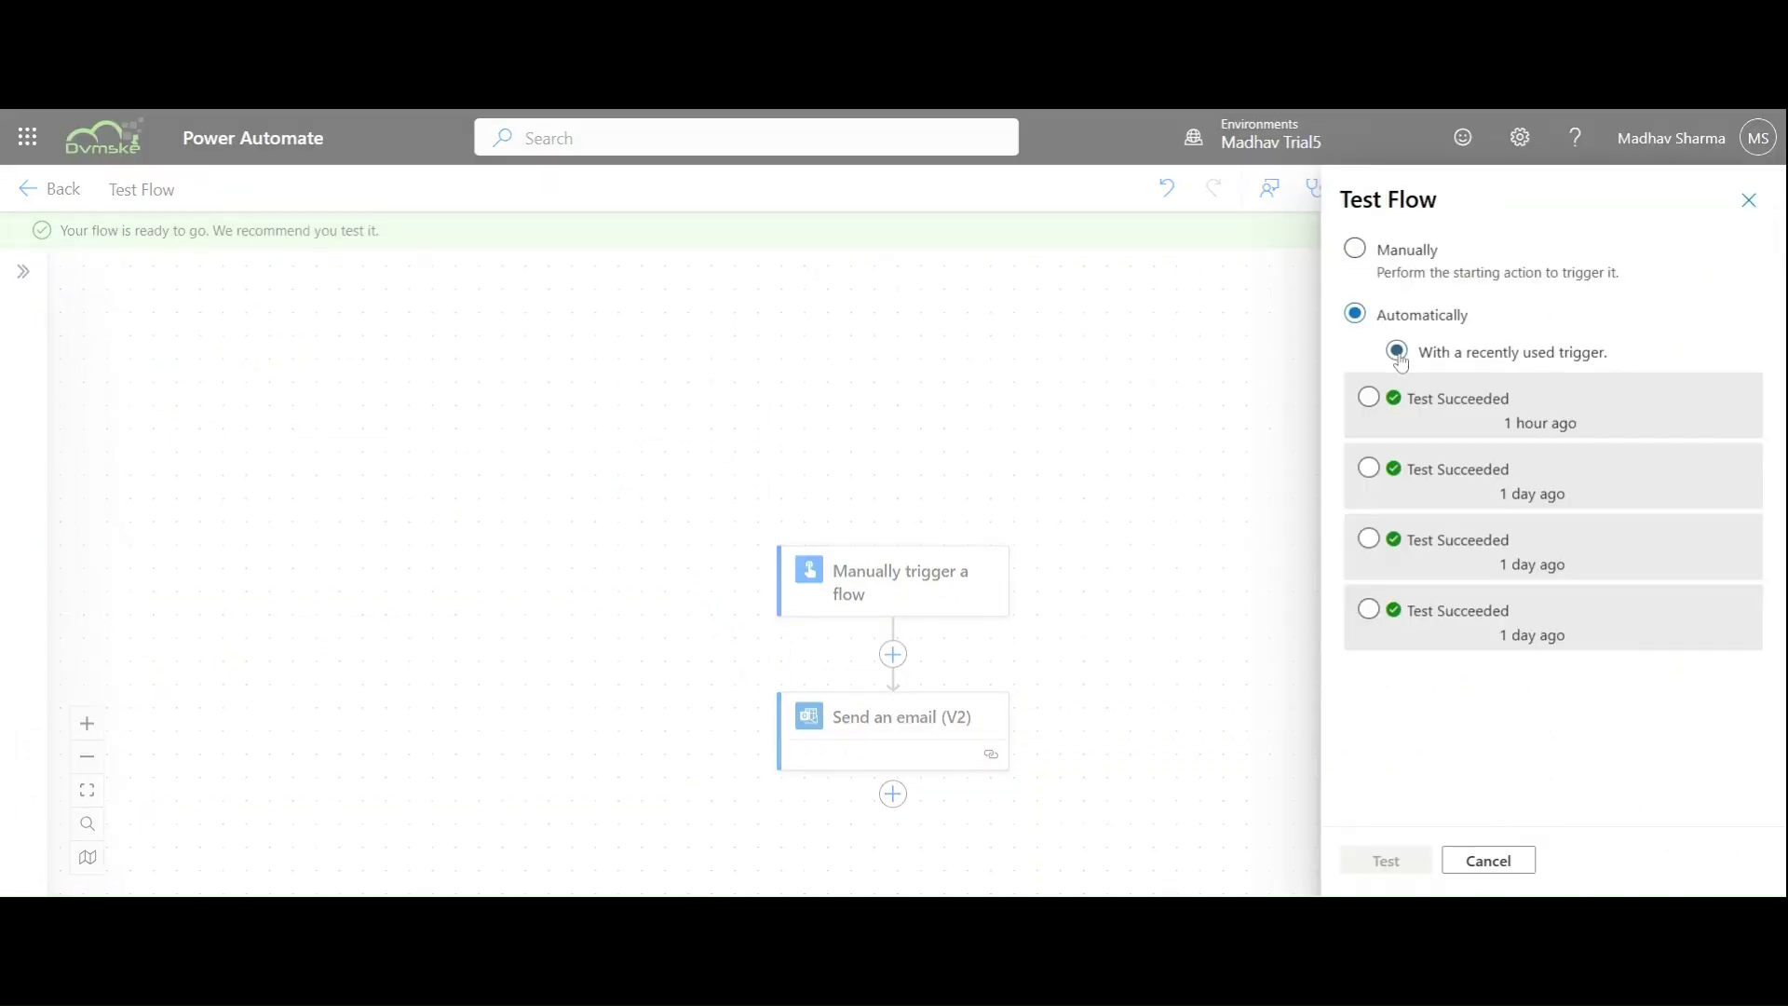
pyautogui.click(1368, 398)
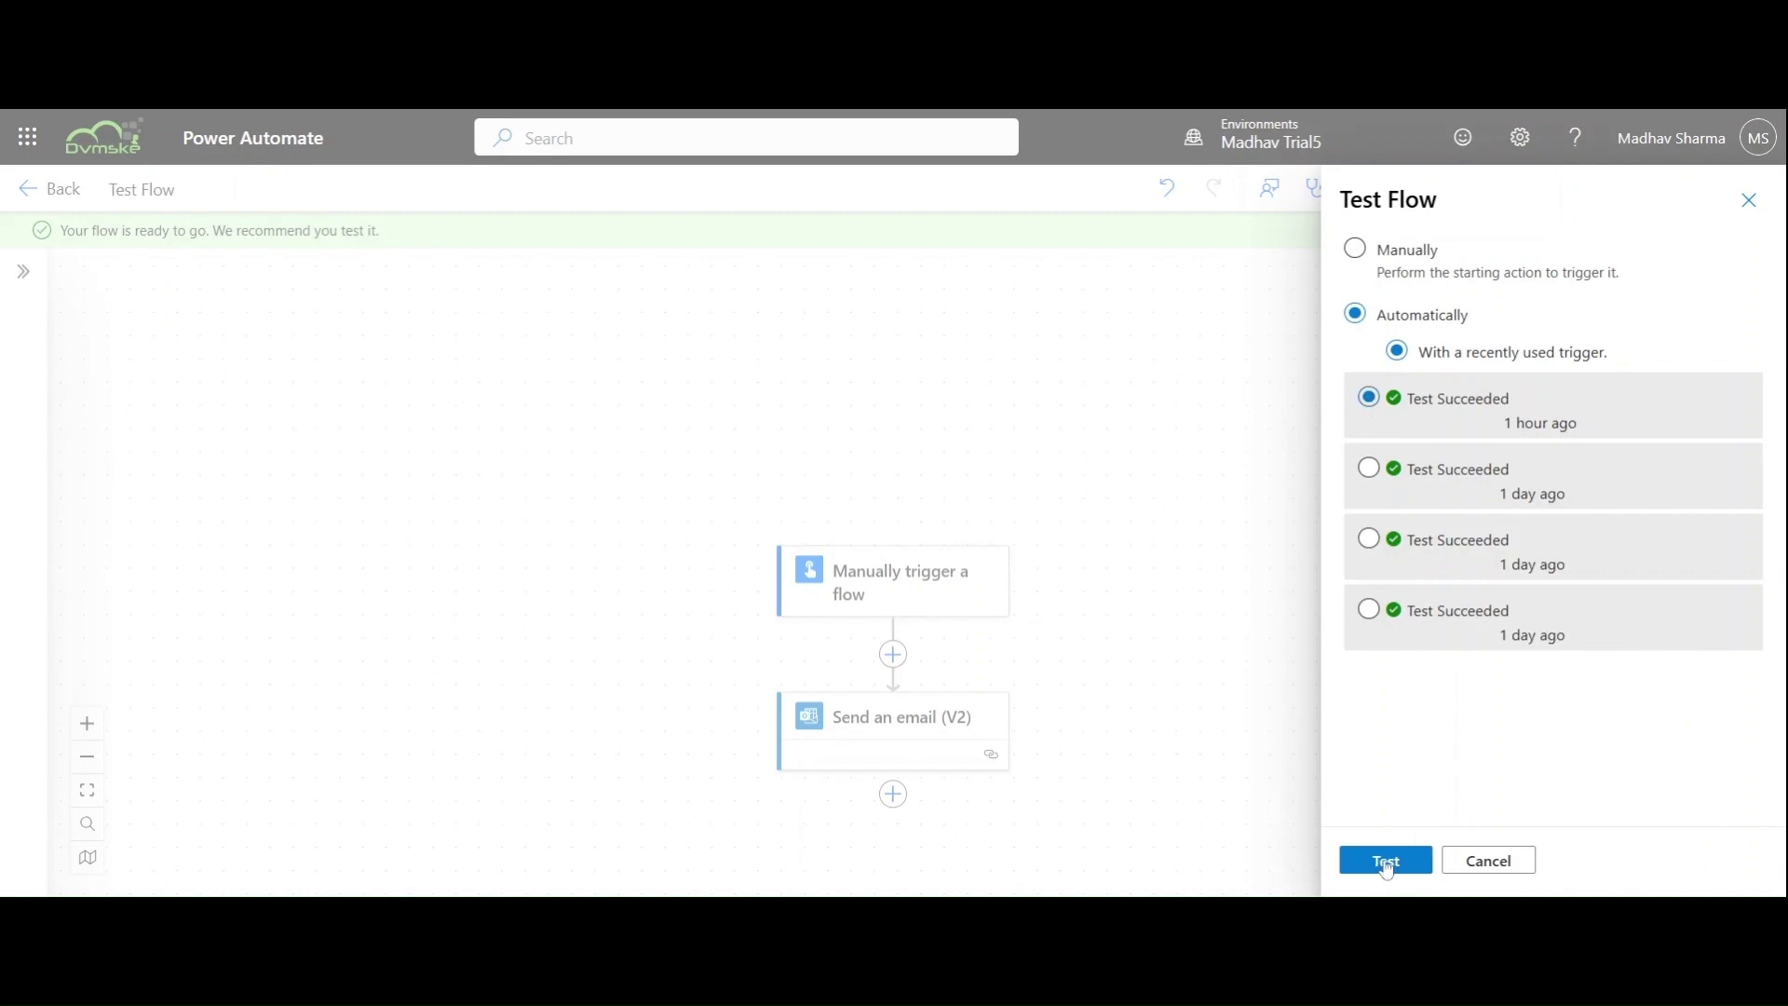
# Rerun the test with the recent trigger data so Test Mail 2 is sent.
pyautogui.click(1385, 866)
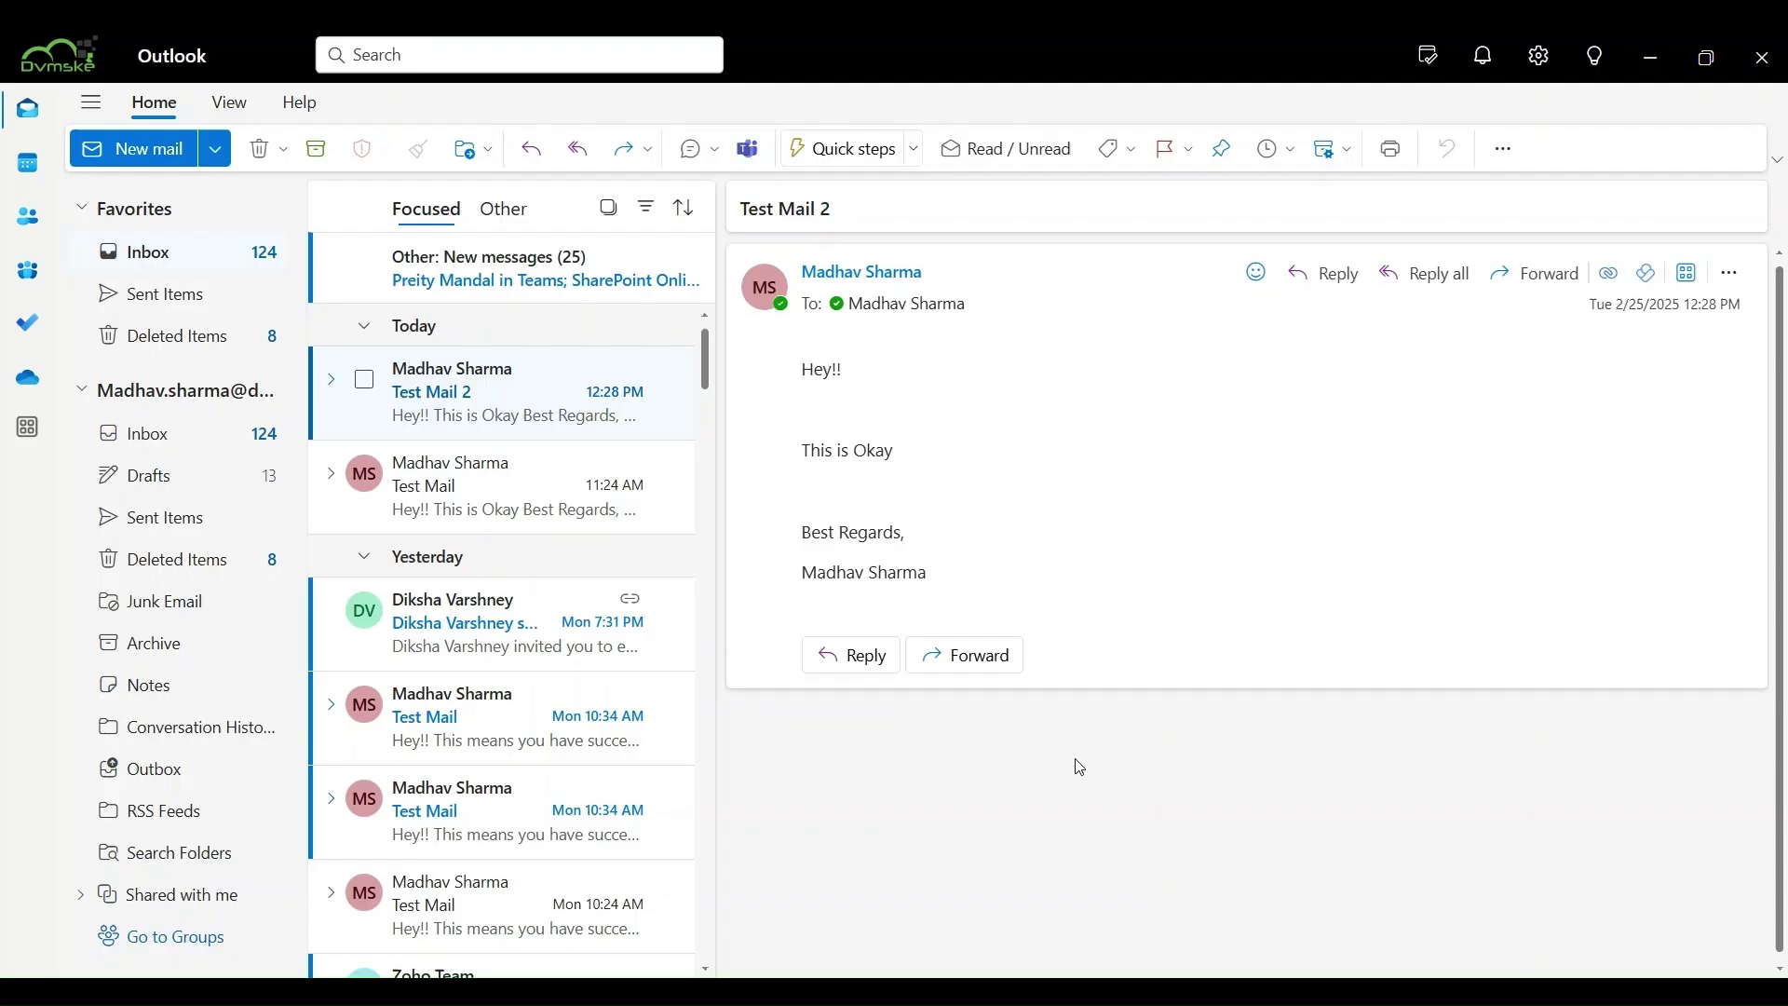